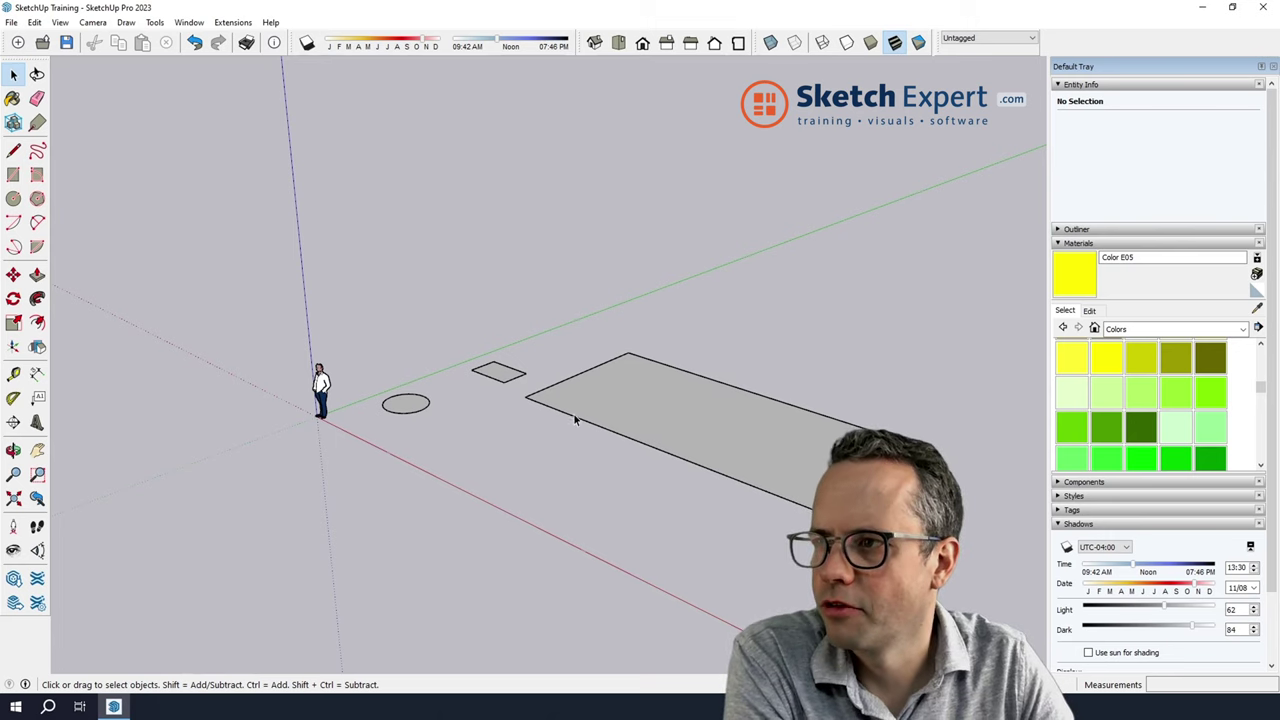
middle_click_drag(574, 420, 512, 478)
scroll(512, 478, "down", 2)
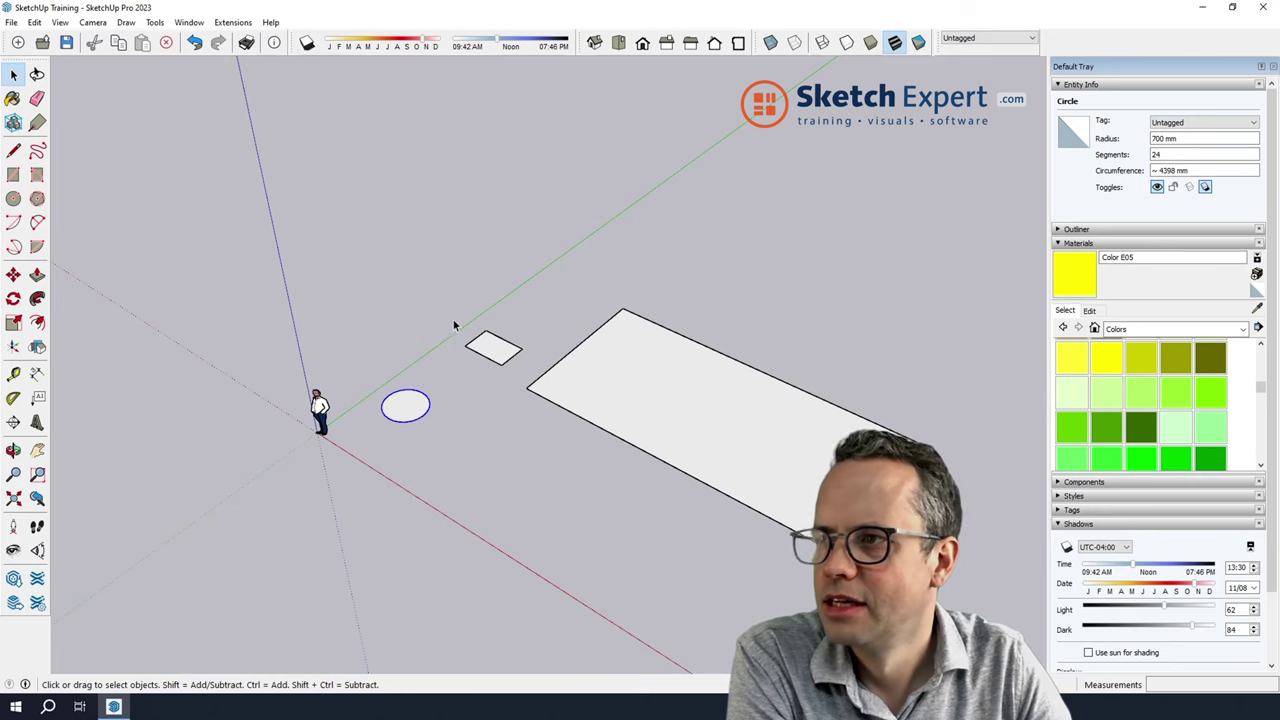
scroll(470, 333, "up", 2)
scroll(520, 350, "up", 4)
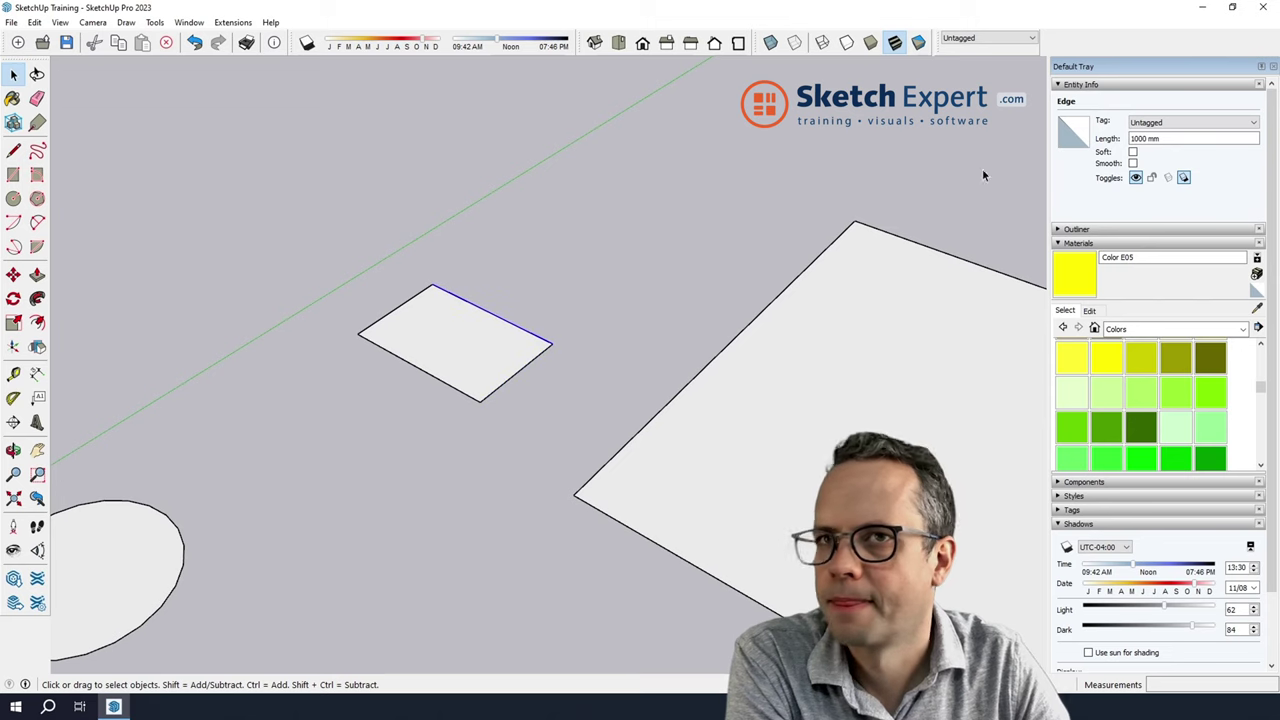
type("1500")
key("Return")
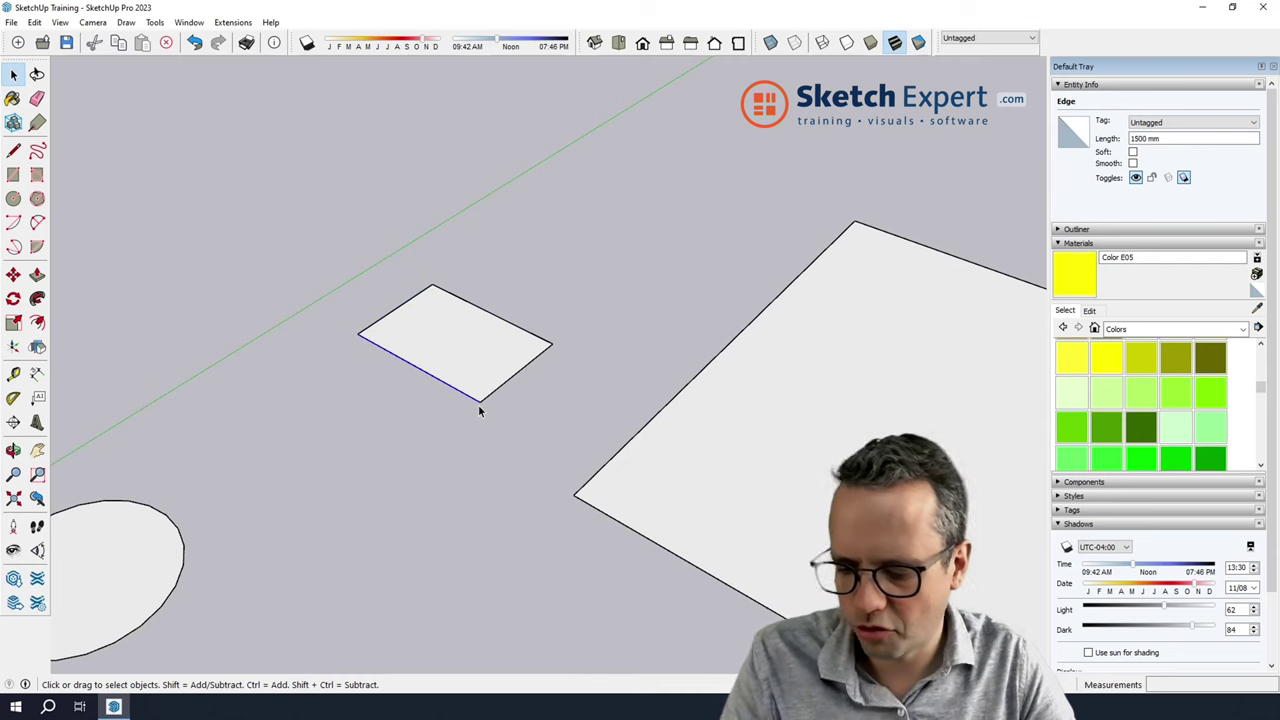
left_click(574, 386)
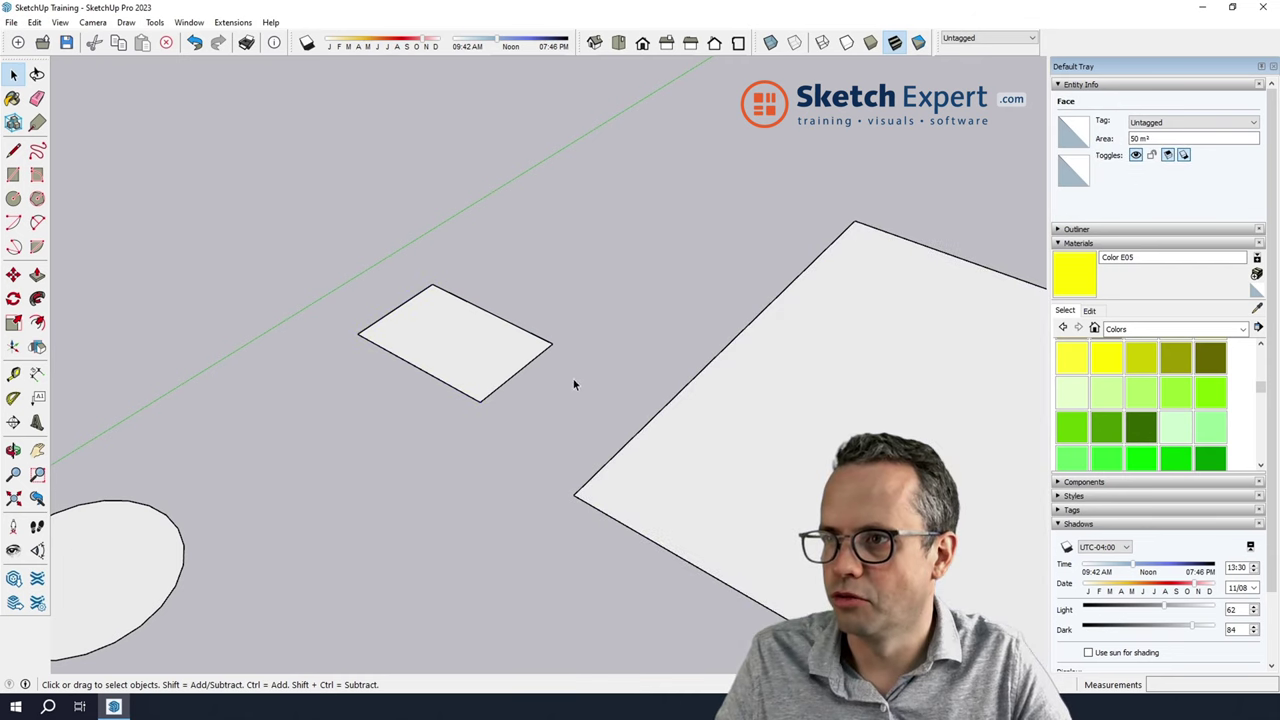
left_click(514, 384)
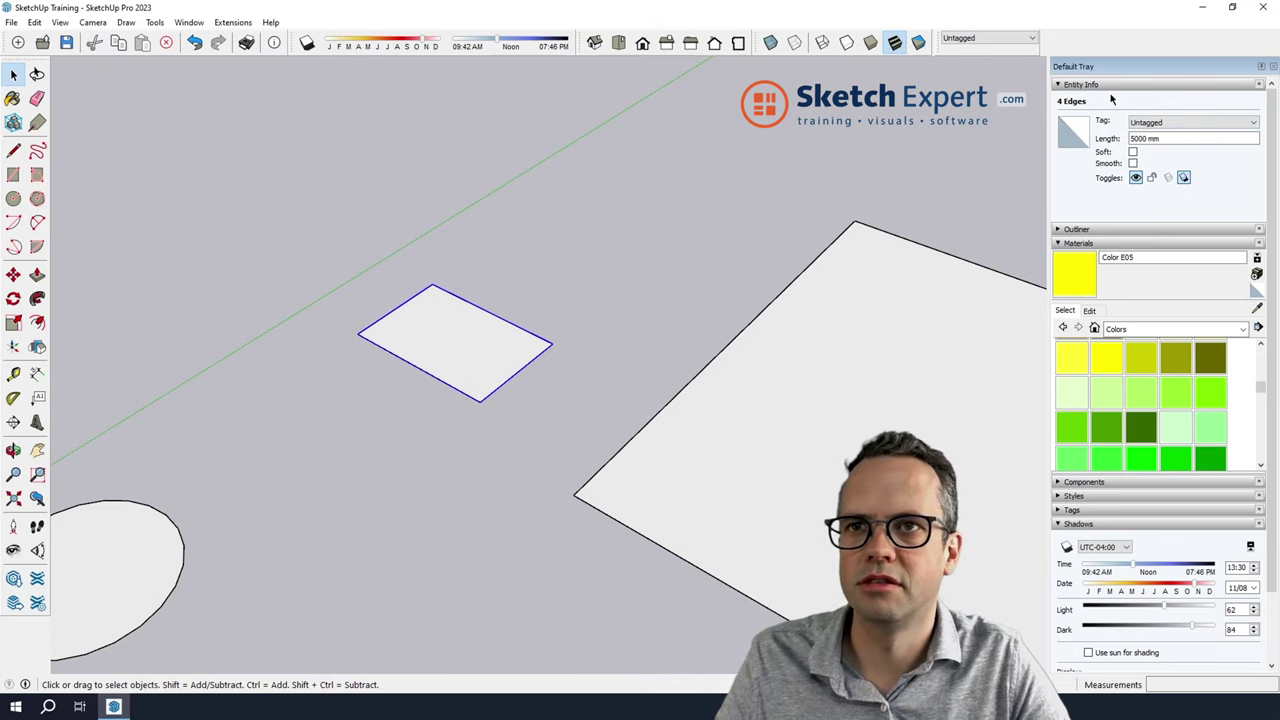
scroll(590, 300, "down", 2)
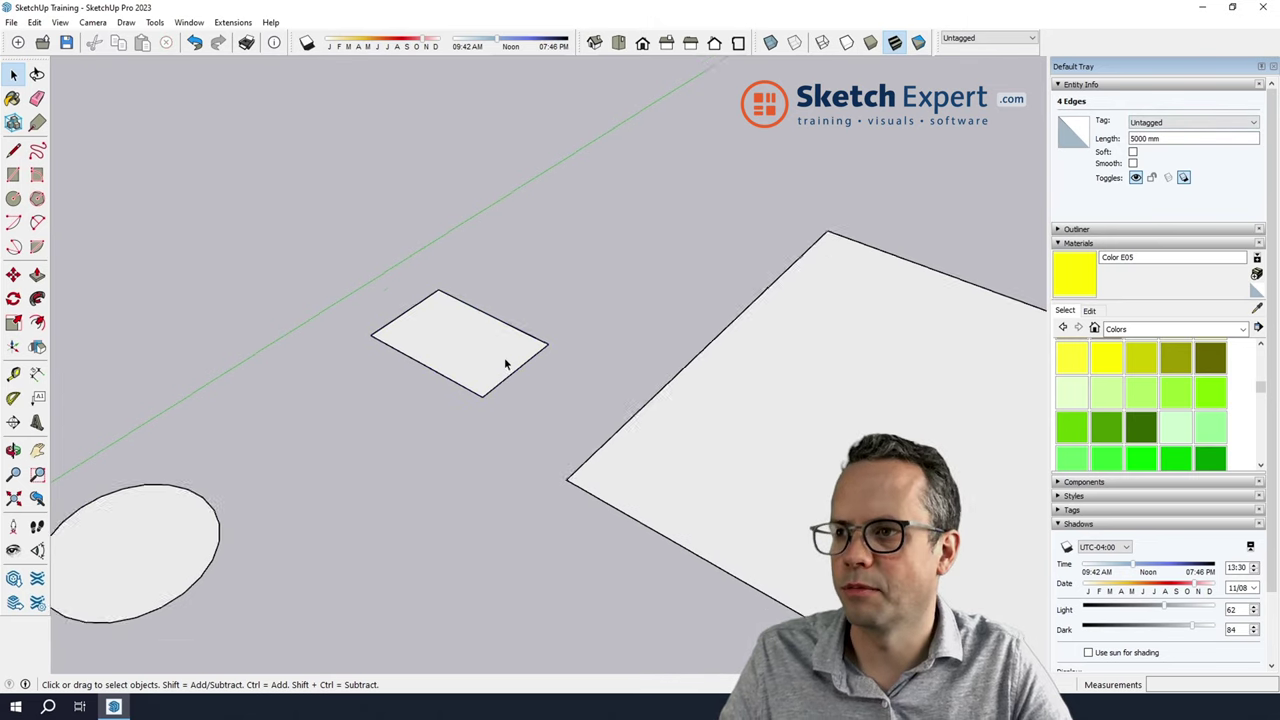
left_click(549, 406)
scroll(549, 406, "down", 3)
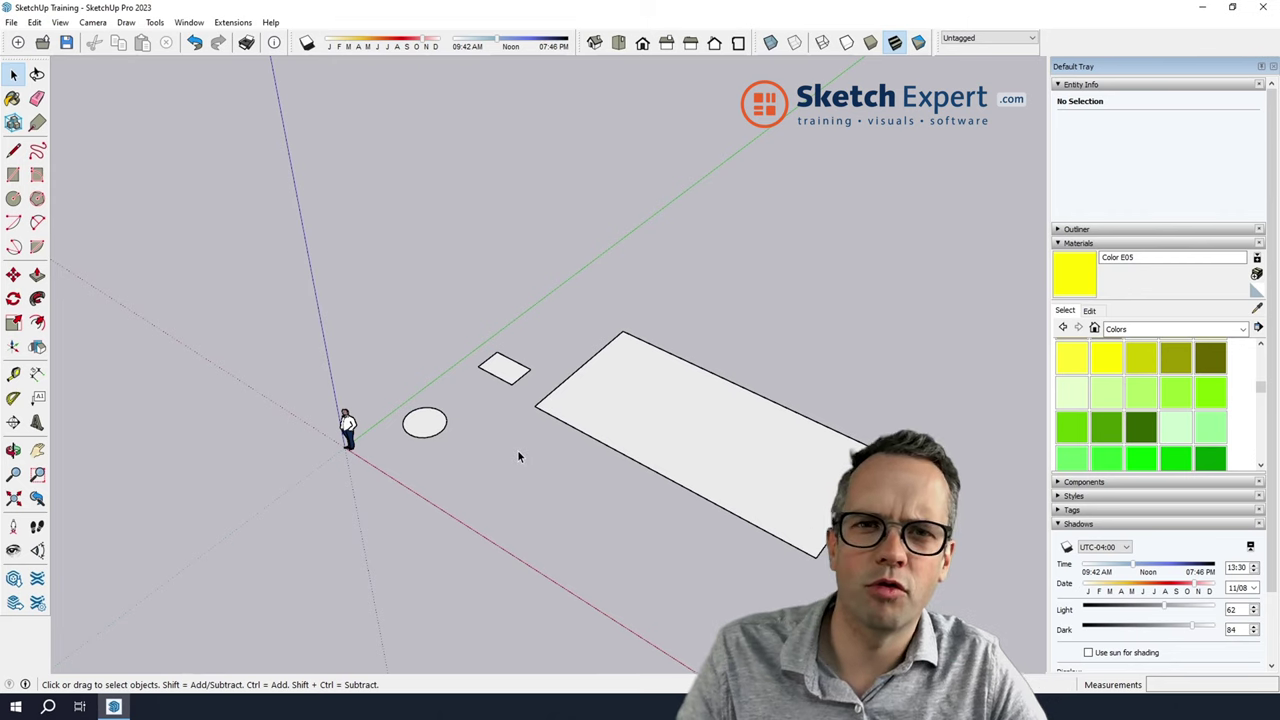
left_click(513, 376)
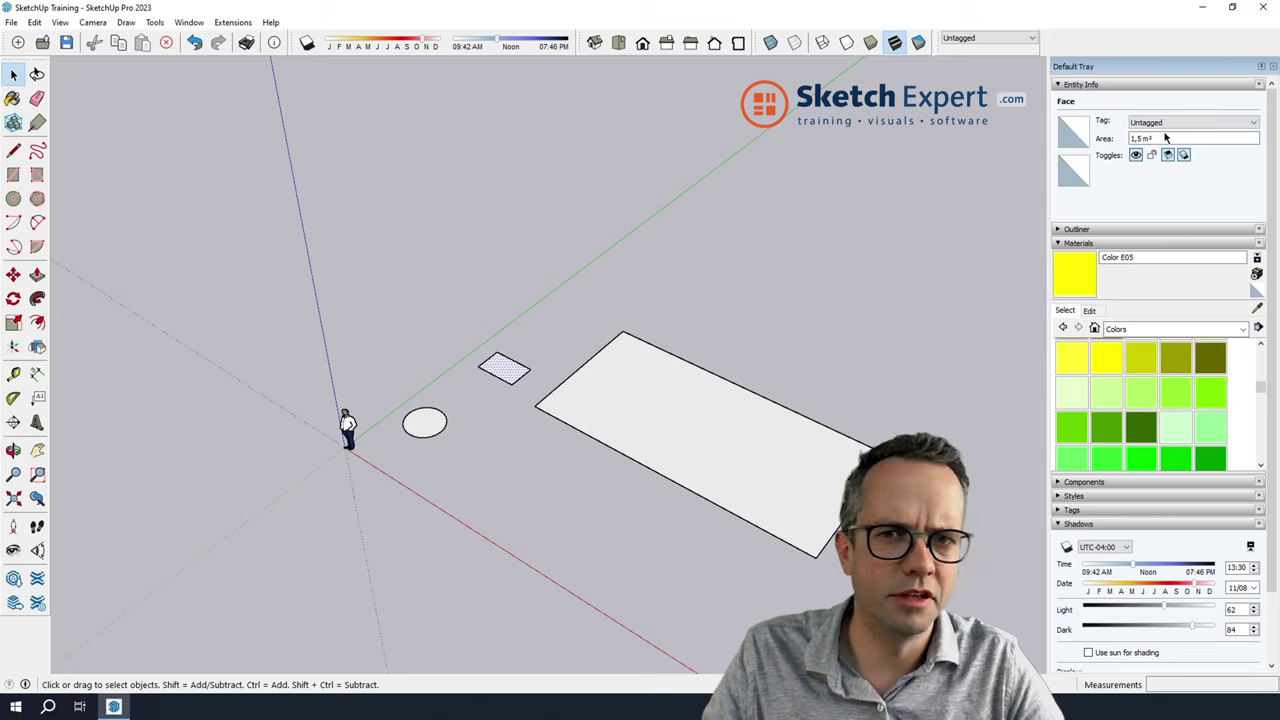
left_click(780, 446)
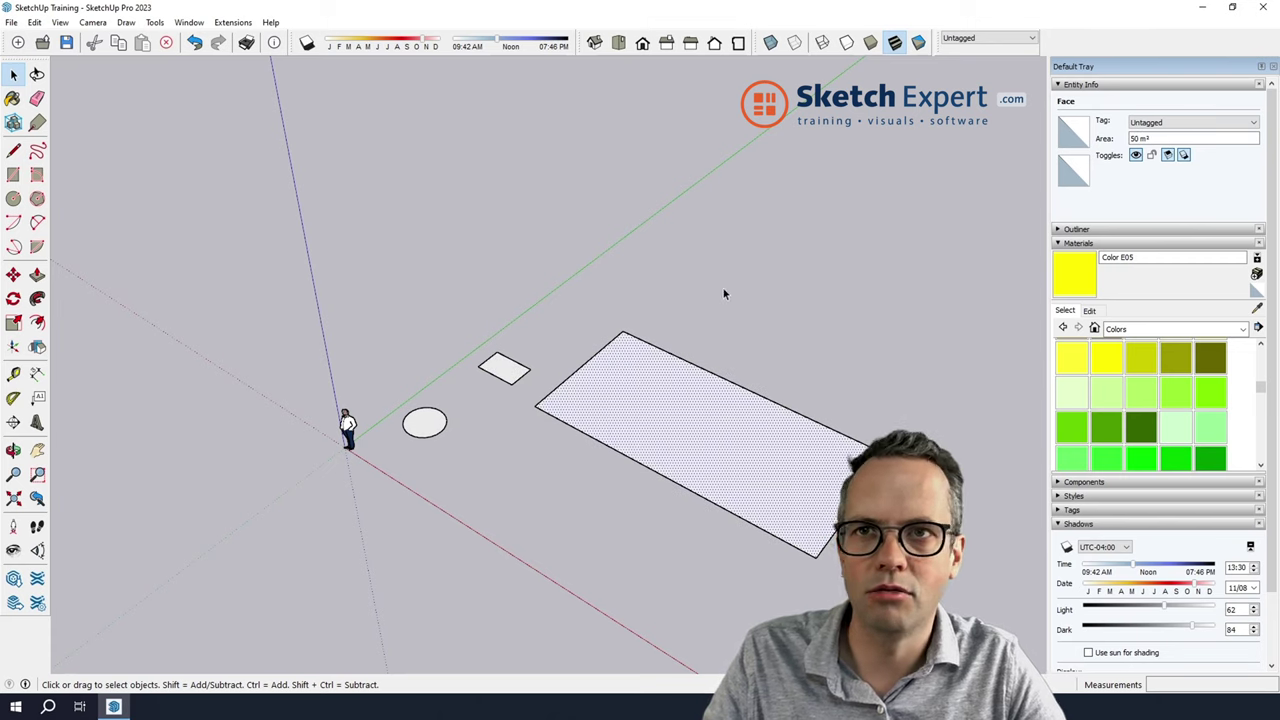
left_click(407, 428)
left_click(428, 436)
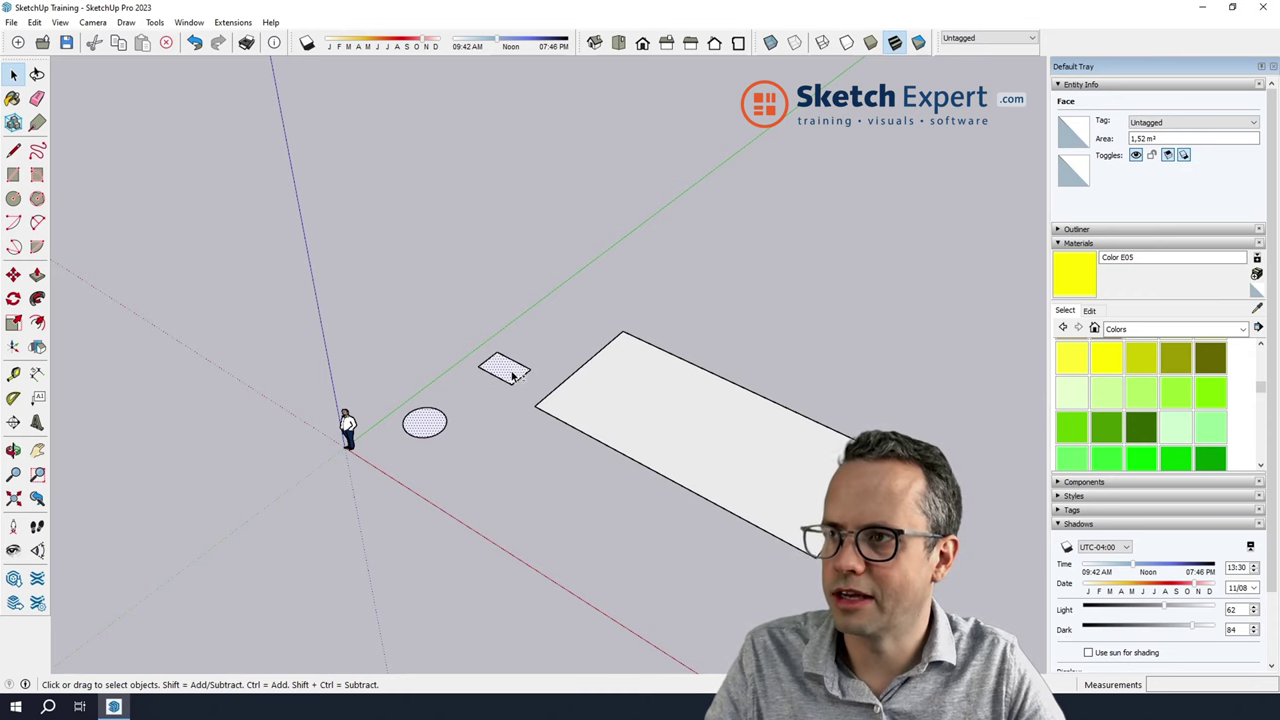
left_click(633, 402)
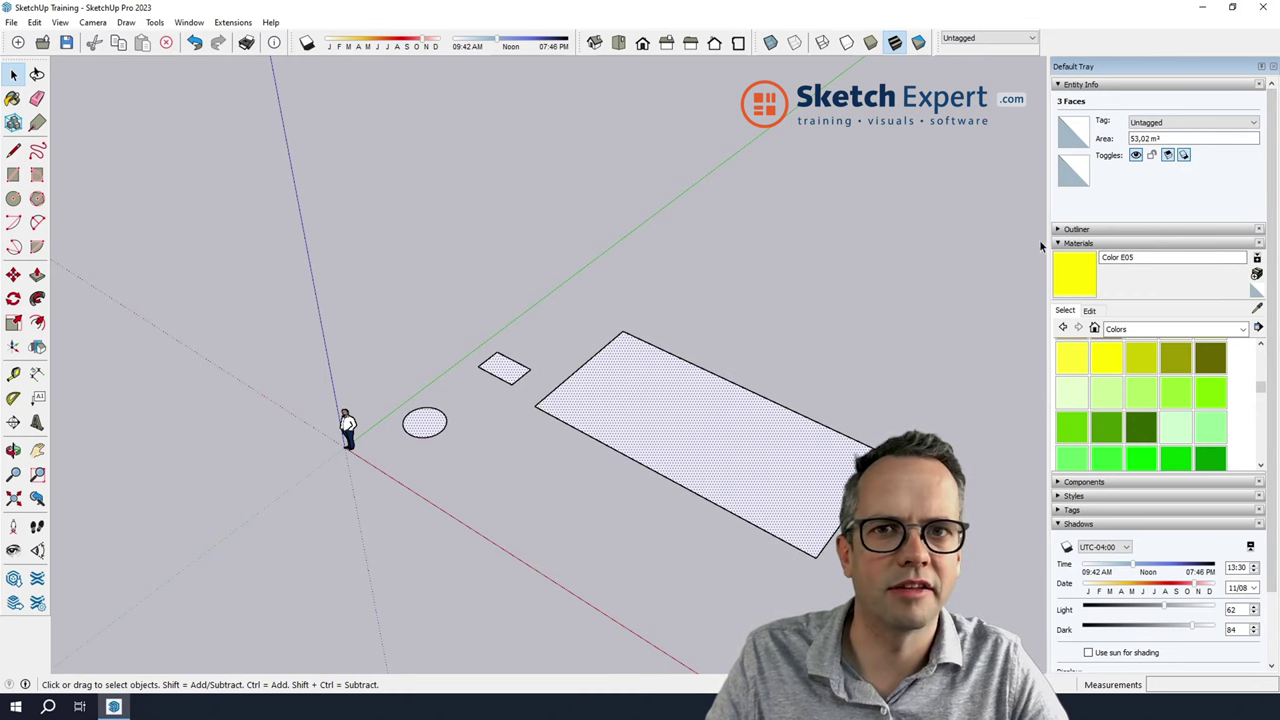
left_click(711, 281)
mouse_move(837, 374)
middle_mouse_down()
mouse_move(525, 265)
mouse_move(677, 331)
mouse_move(807, 366)
middle_mouse_up()
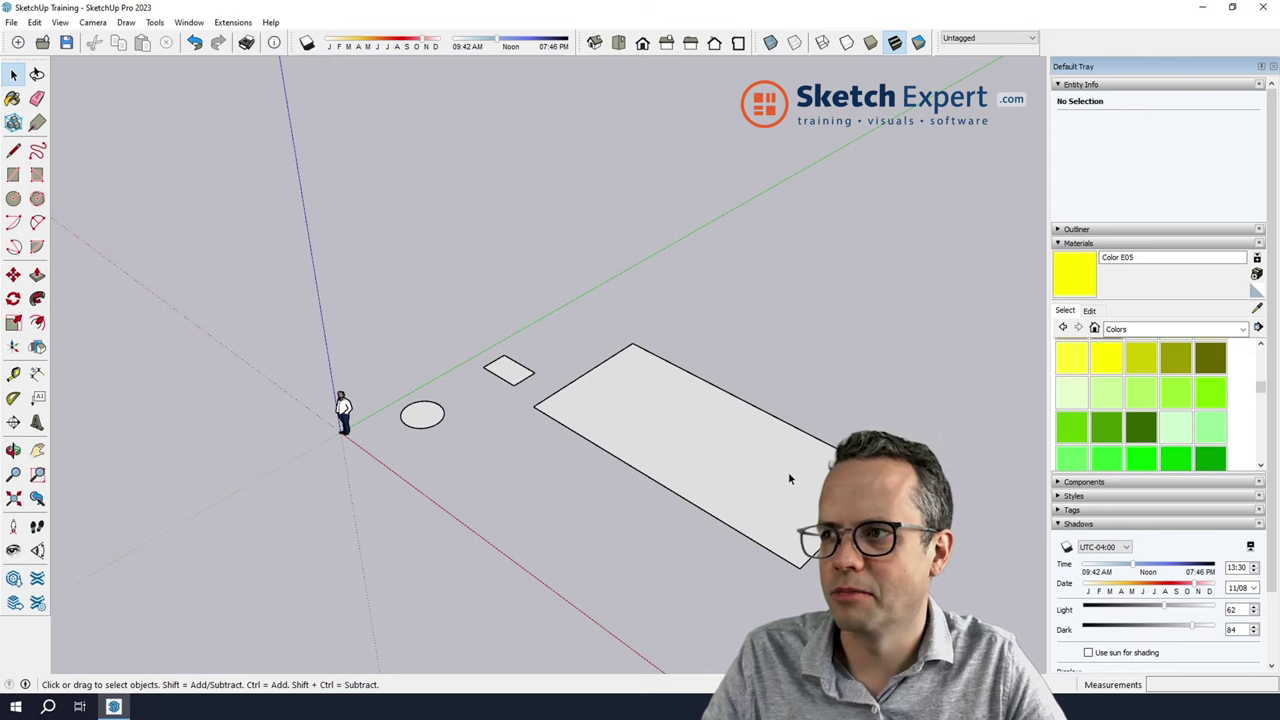
middle_click_drag(788, 478, 600, 515)
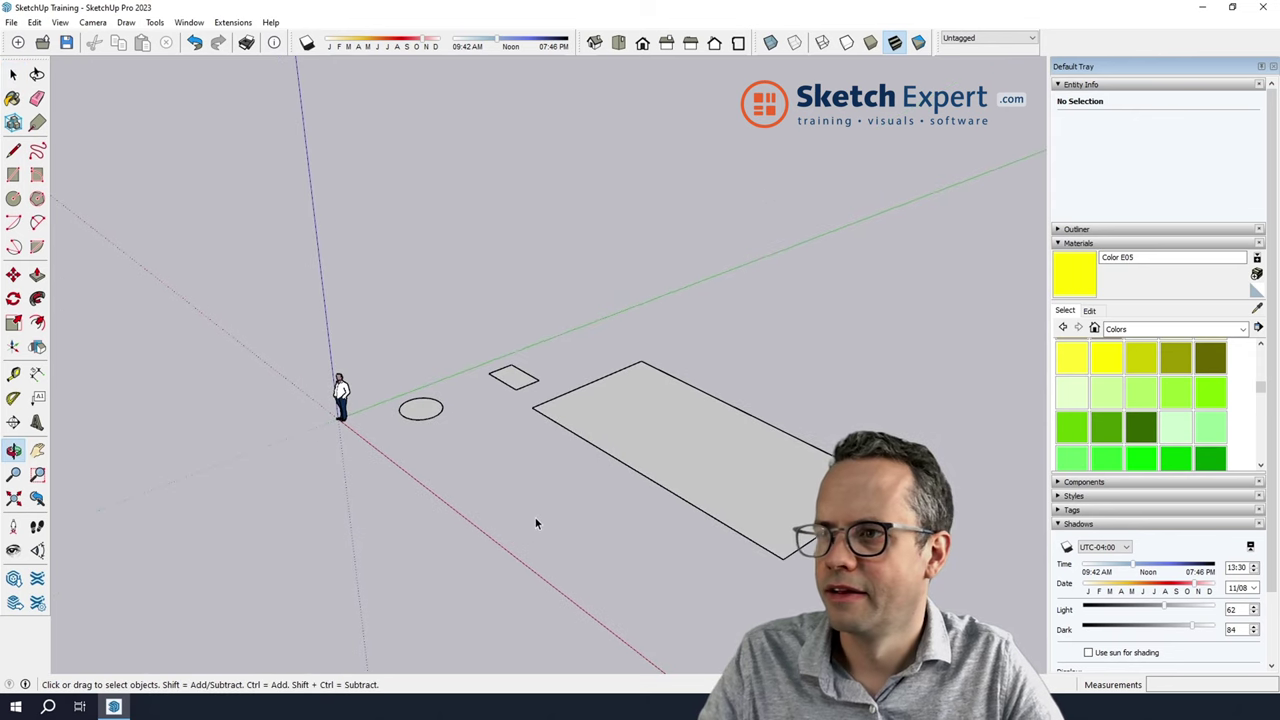
Show Model Info Units with millimetre lengths, square-metre areas and cubic-metre volumes, moved left
left_click(190, 22)
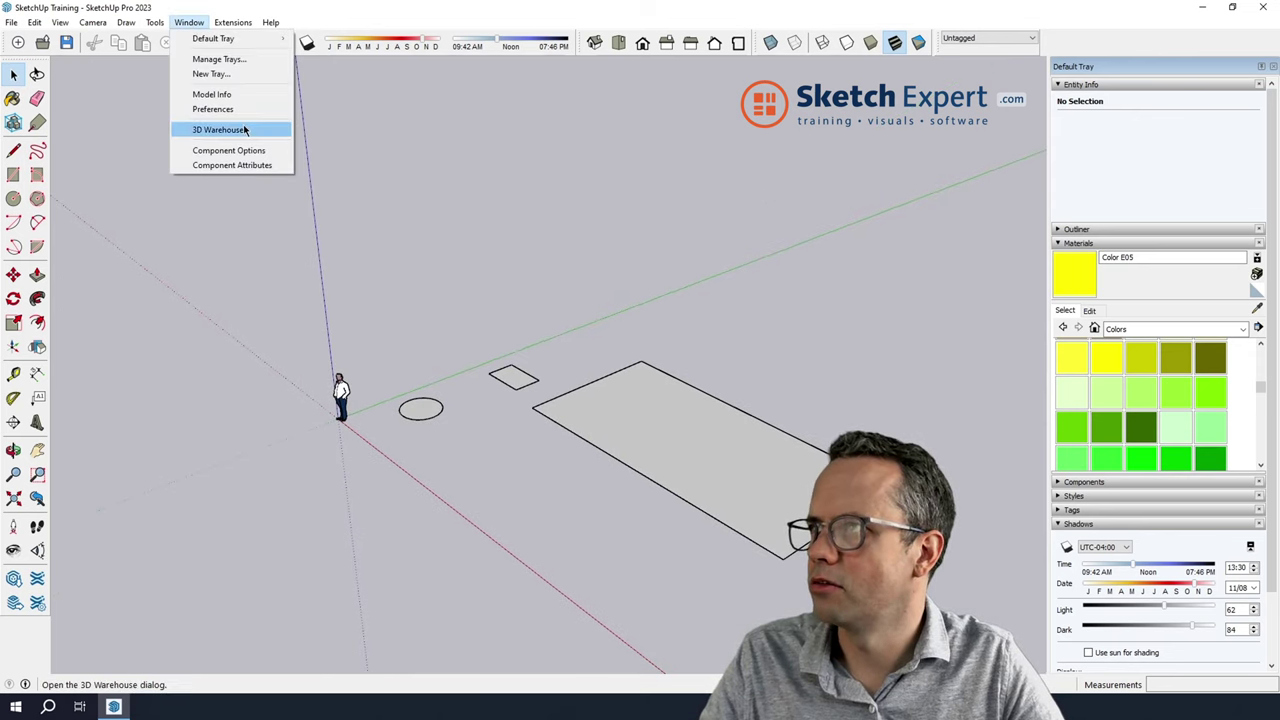
left_click(247, 93)
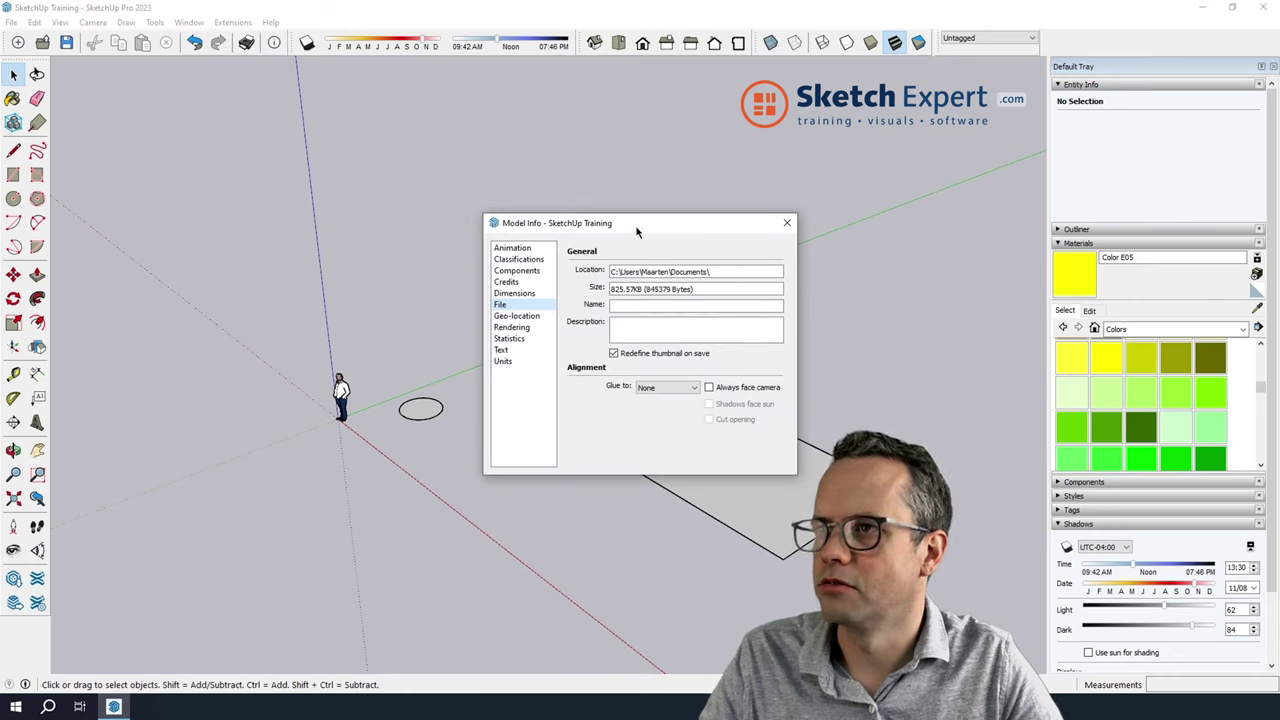
left_click(503, 295)
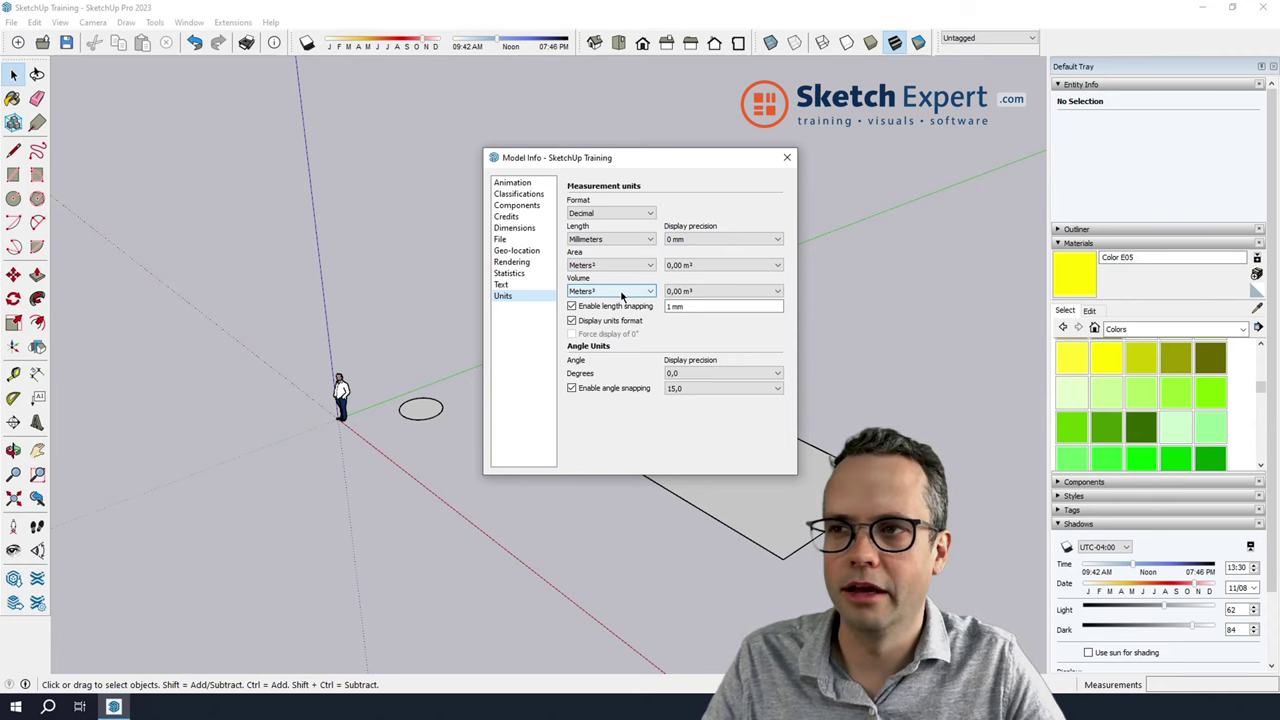
left_click_drag(618, 160, 189, 212)
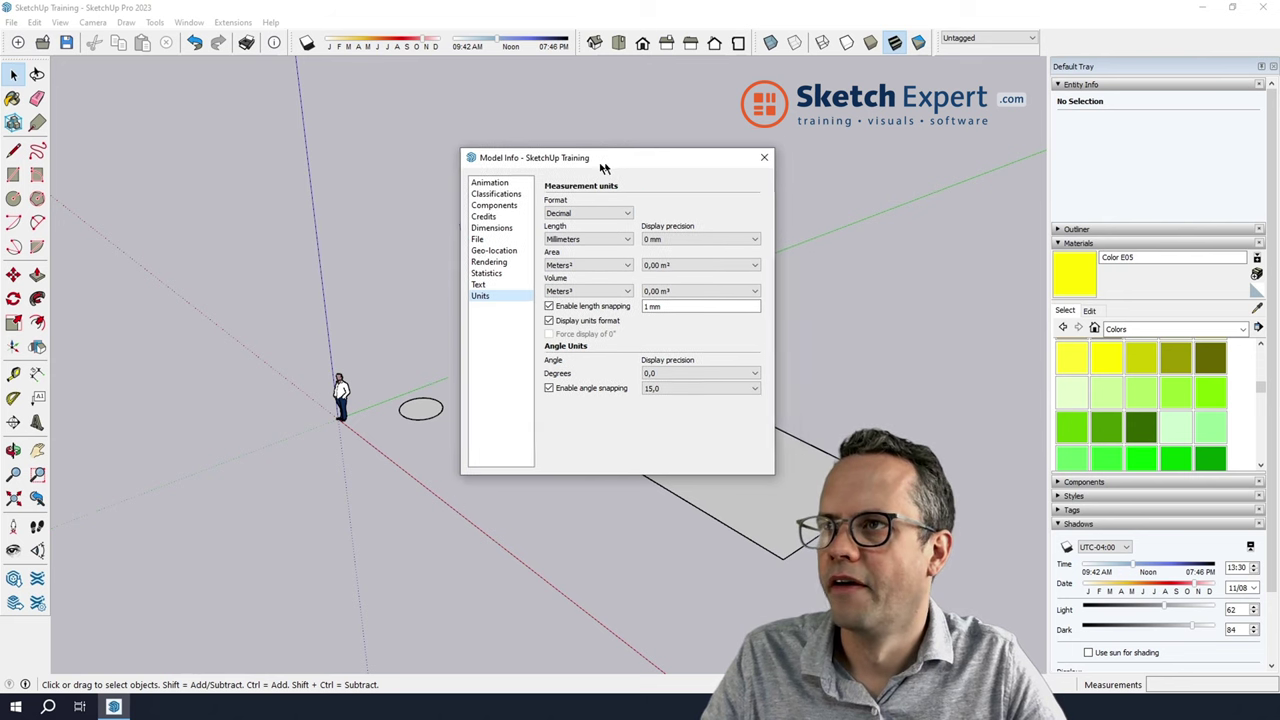
left_click(625, 299)
scroll(697, 438, "down", 3)
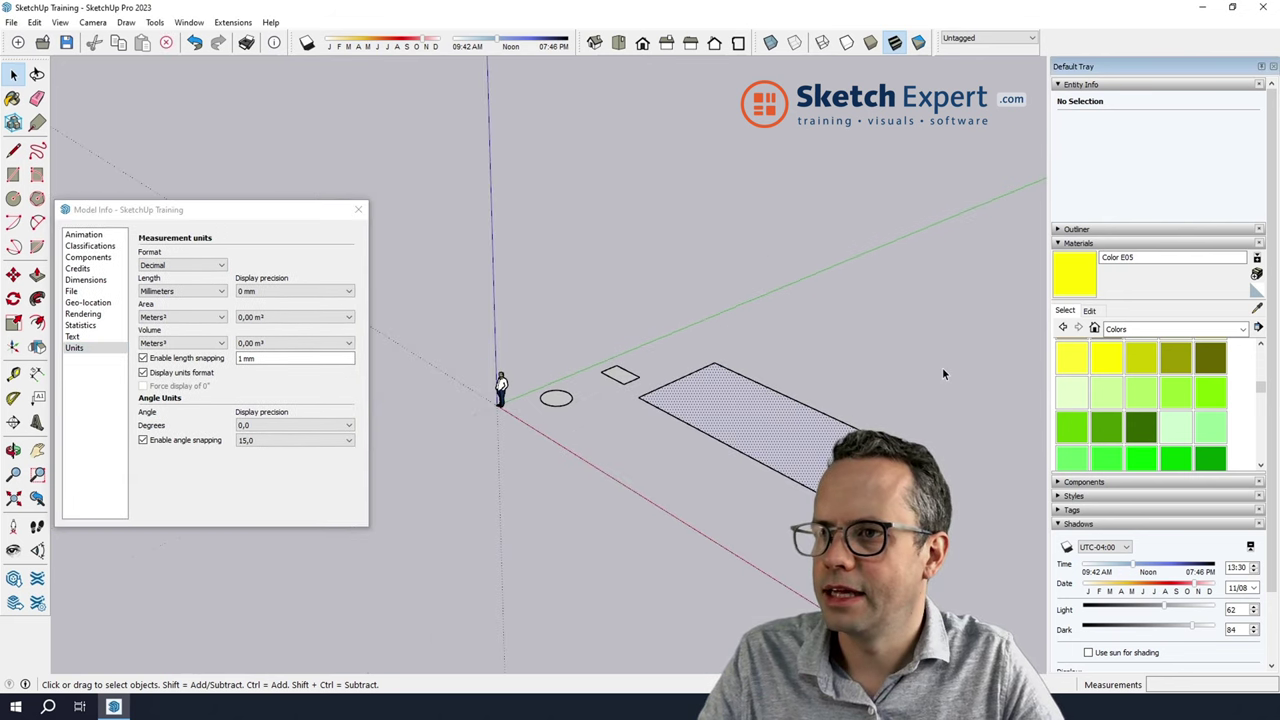
left_click(820, 425)
key("p")
left_click(794, 445)
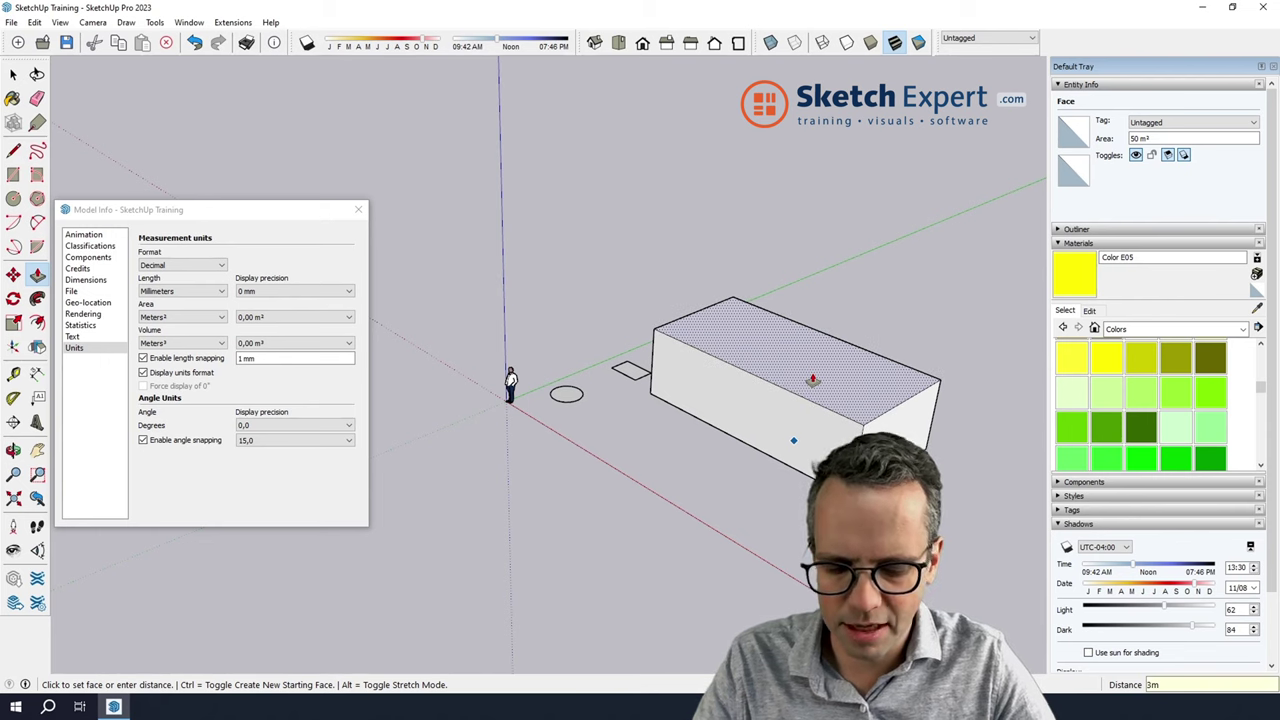
left_click(812, 380)
key("space")
scroll(717, 348, "up", 3)
key("p")
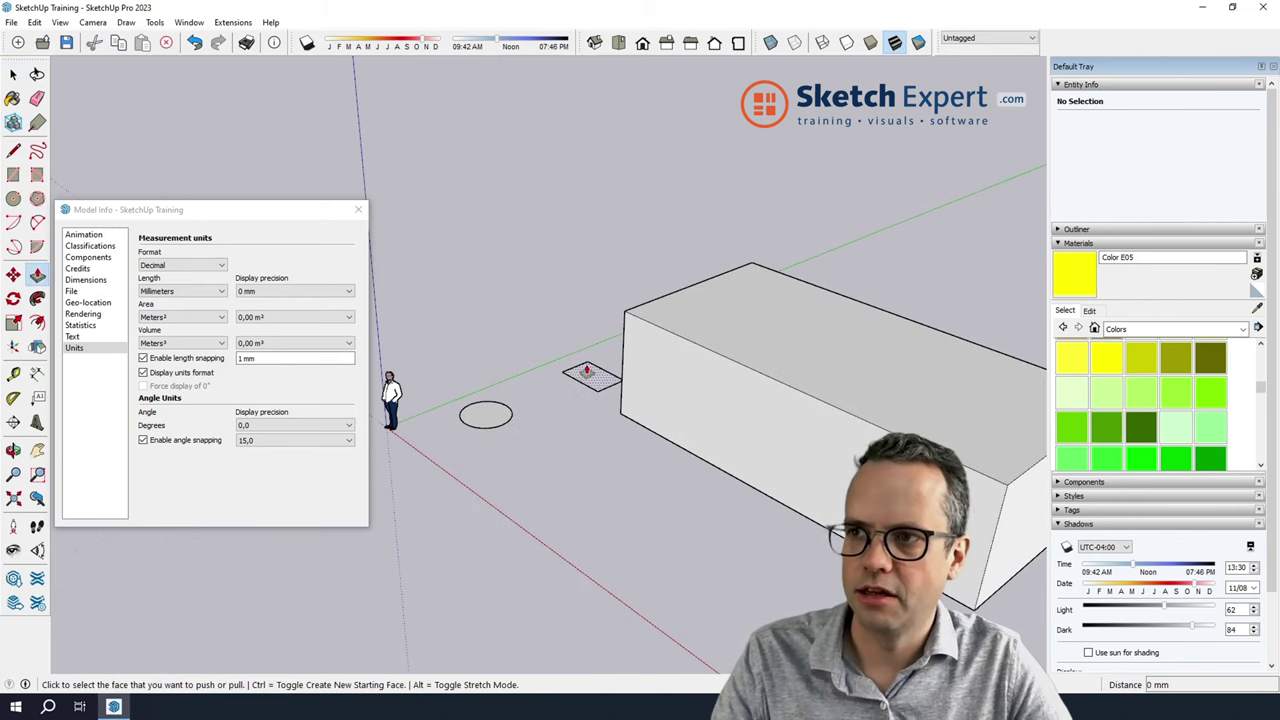
left_click(590, 376)
type("150")
key("Return")
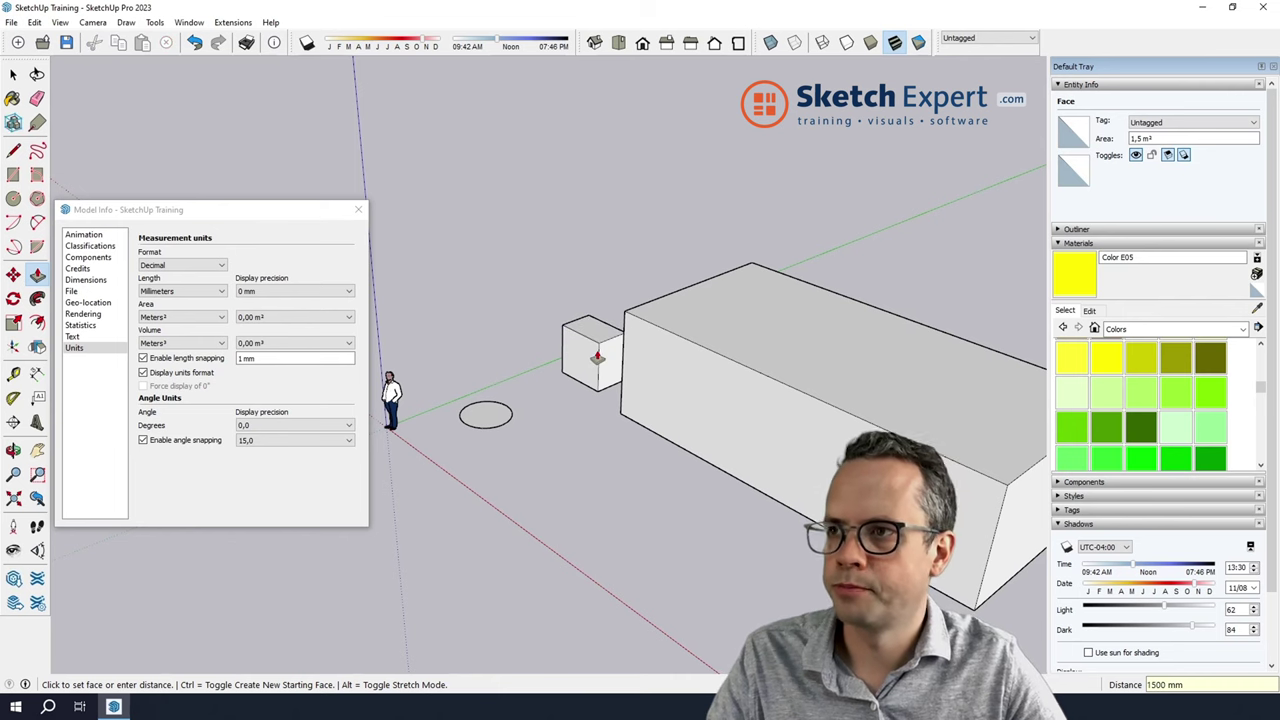
left_click(490, 414)
left_click(605, 346)
key("space")
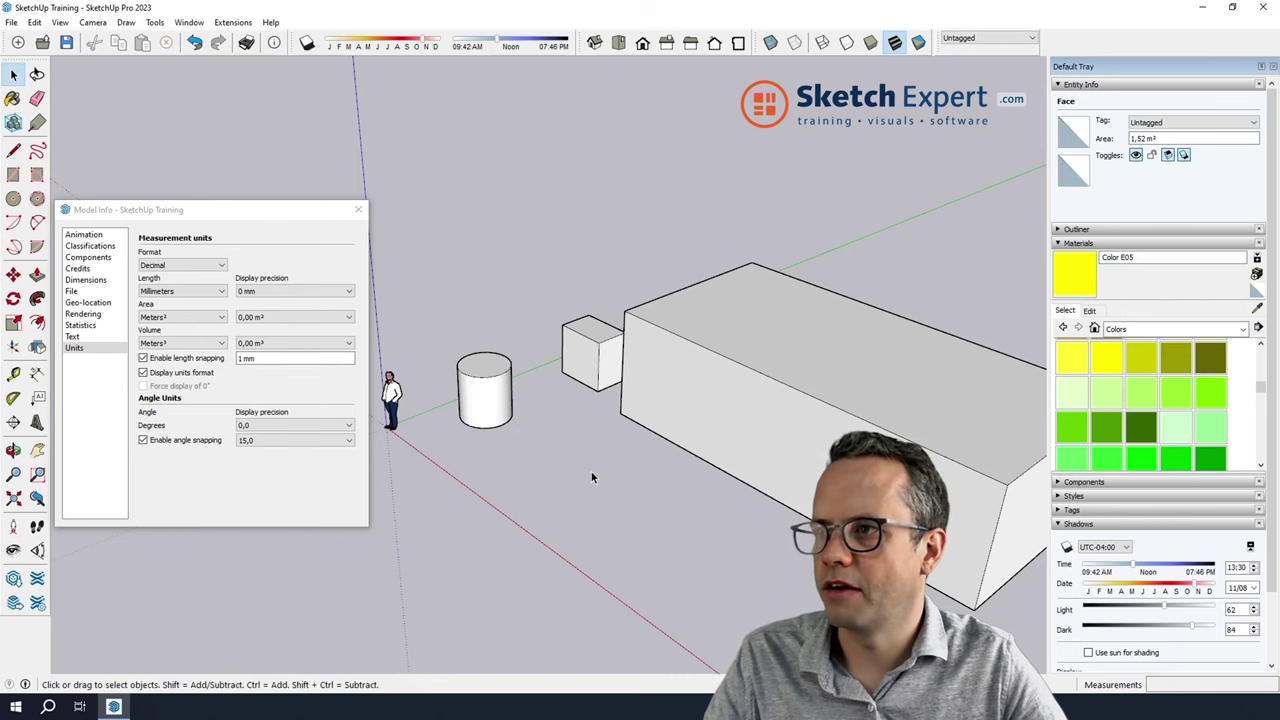
scroll(743, 450, "down", 3)
scroll(684, 406, "up", 3)
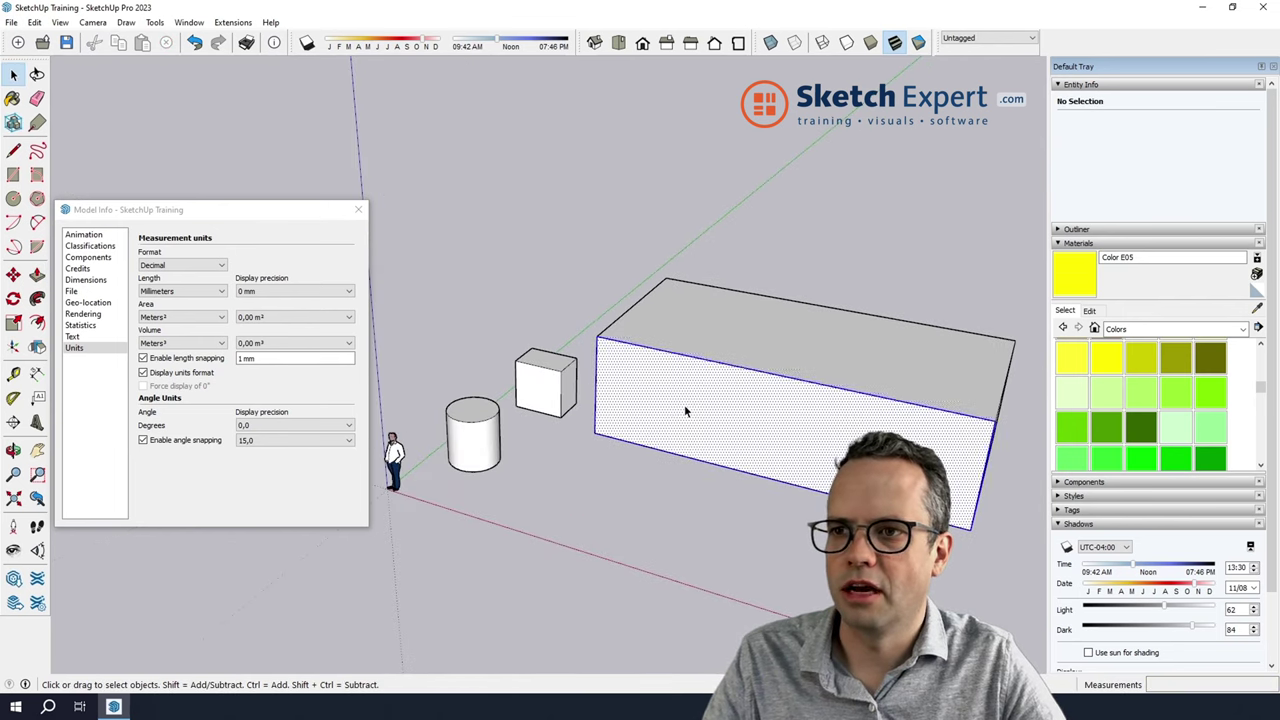
left_click(692, 408)
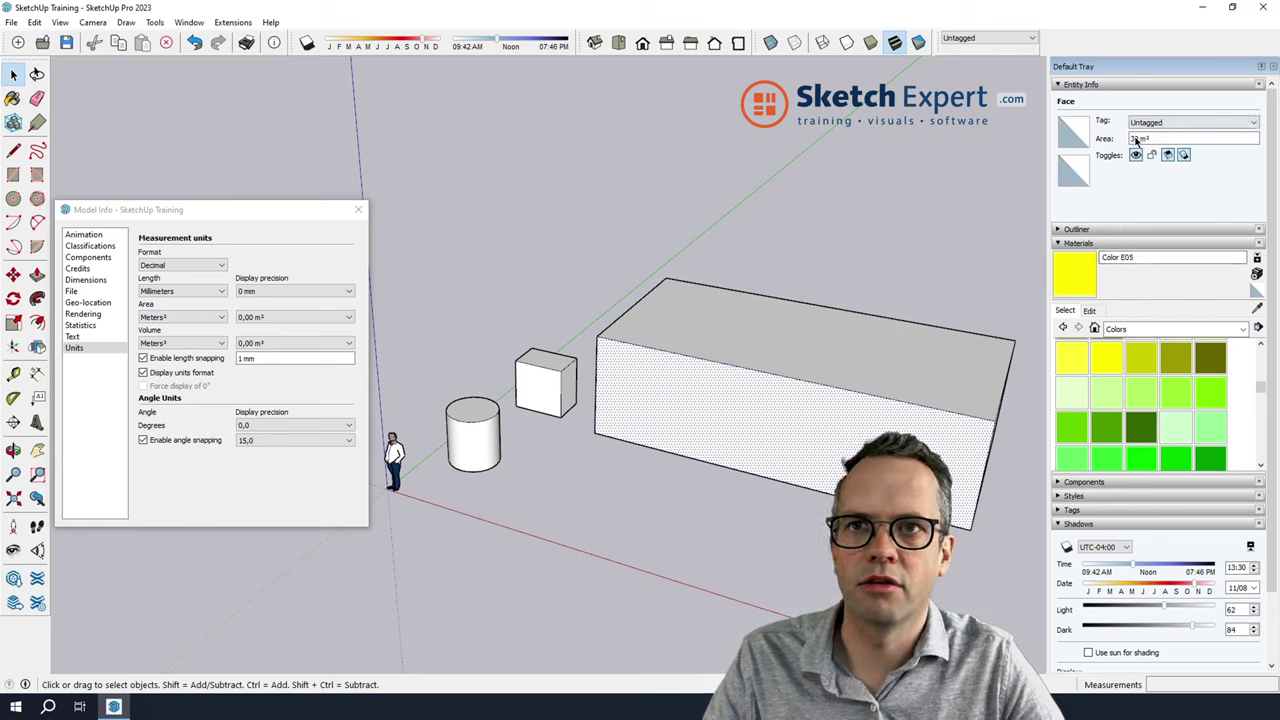
triple_click(917, 366)
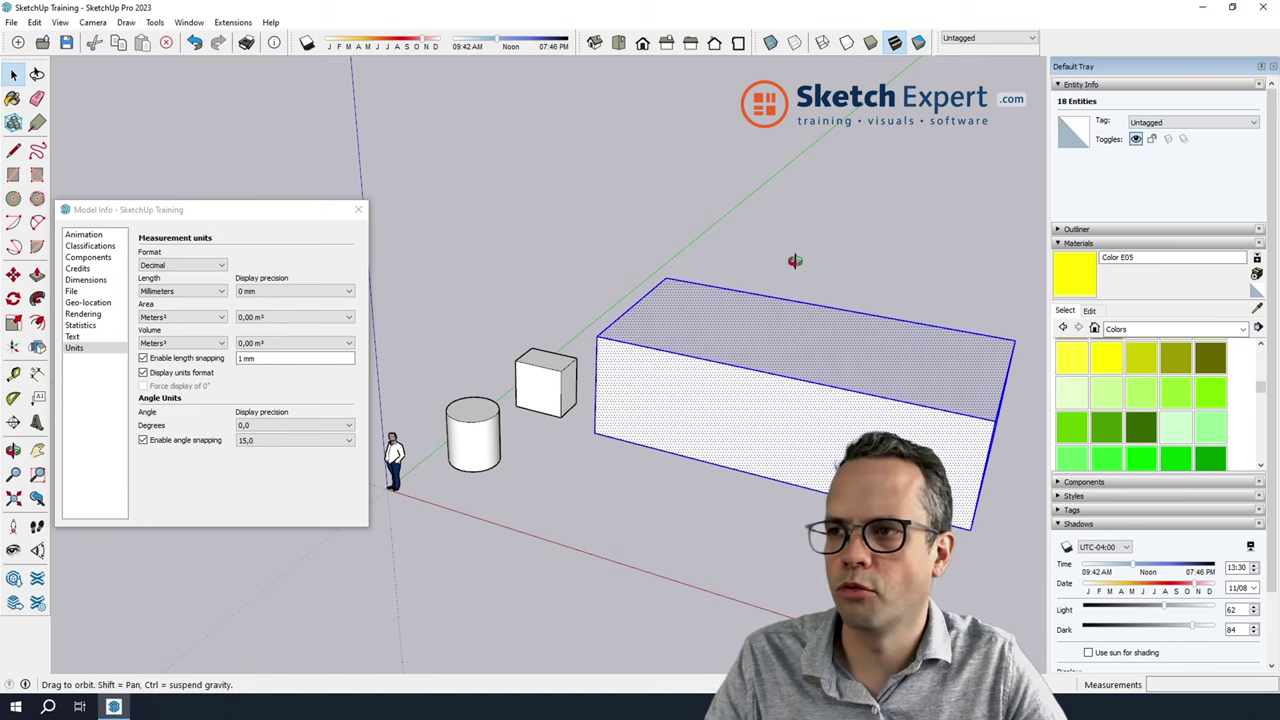
triple_click(536, 391)
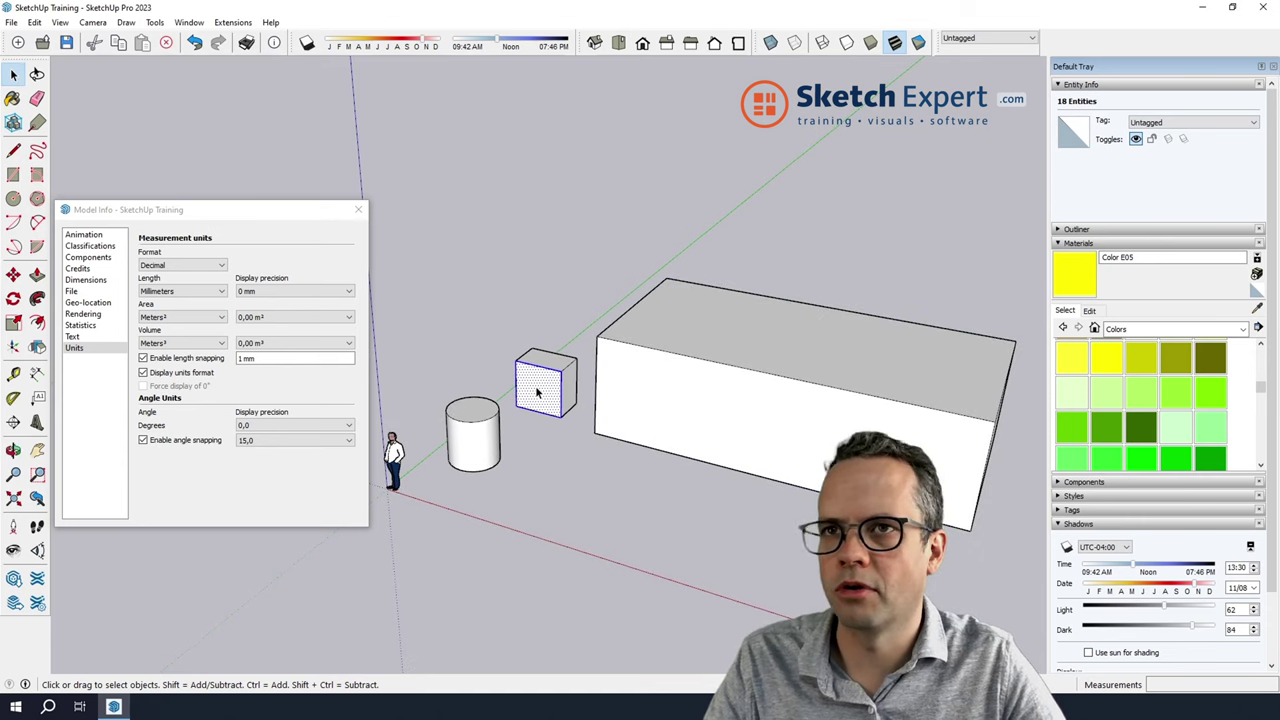
triple_click(480, 450)
left_click(852, 195)
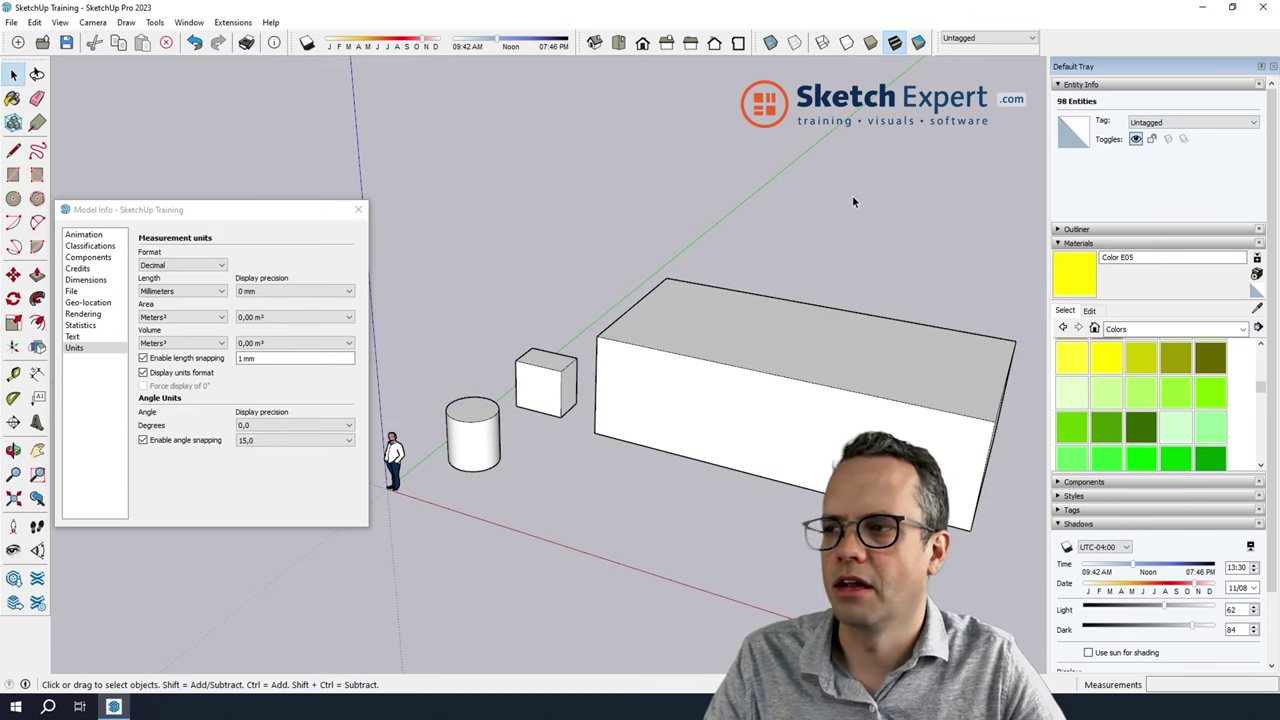
middle_click_drag(852, 195, 530, 418)
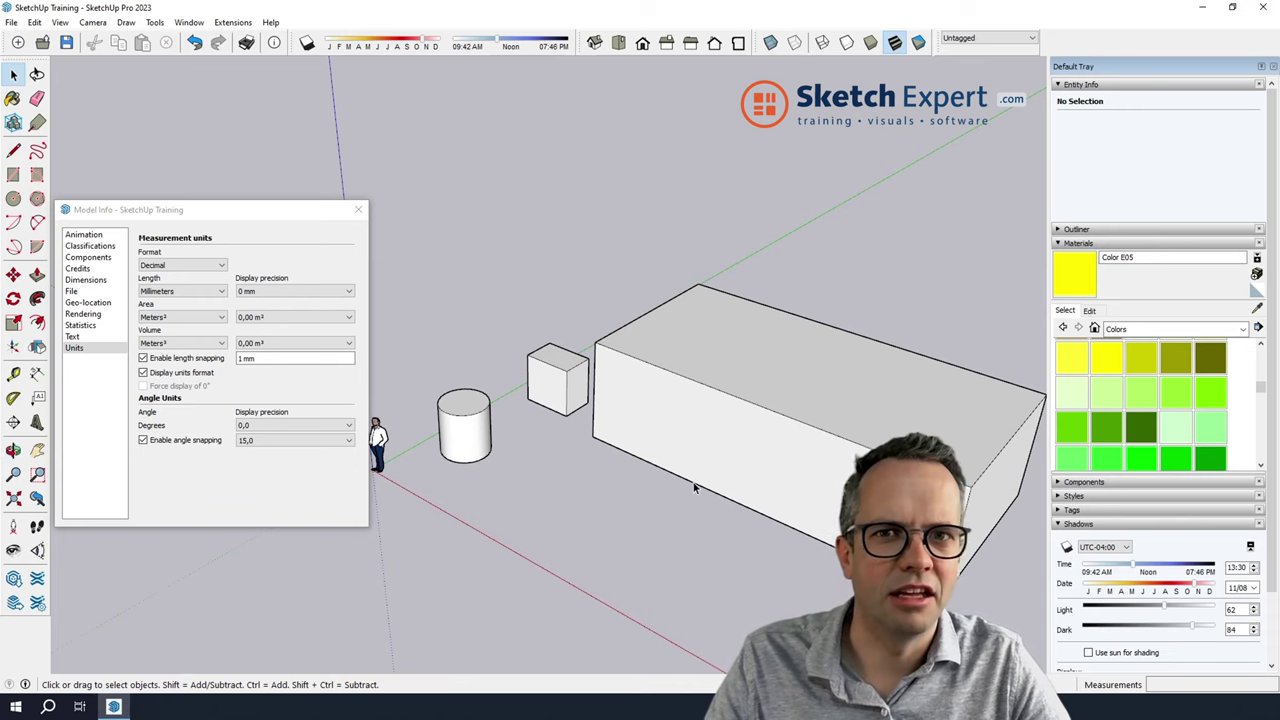
middle_click_drag(472, 534, 706, 445)
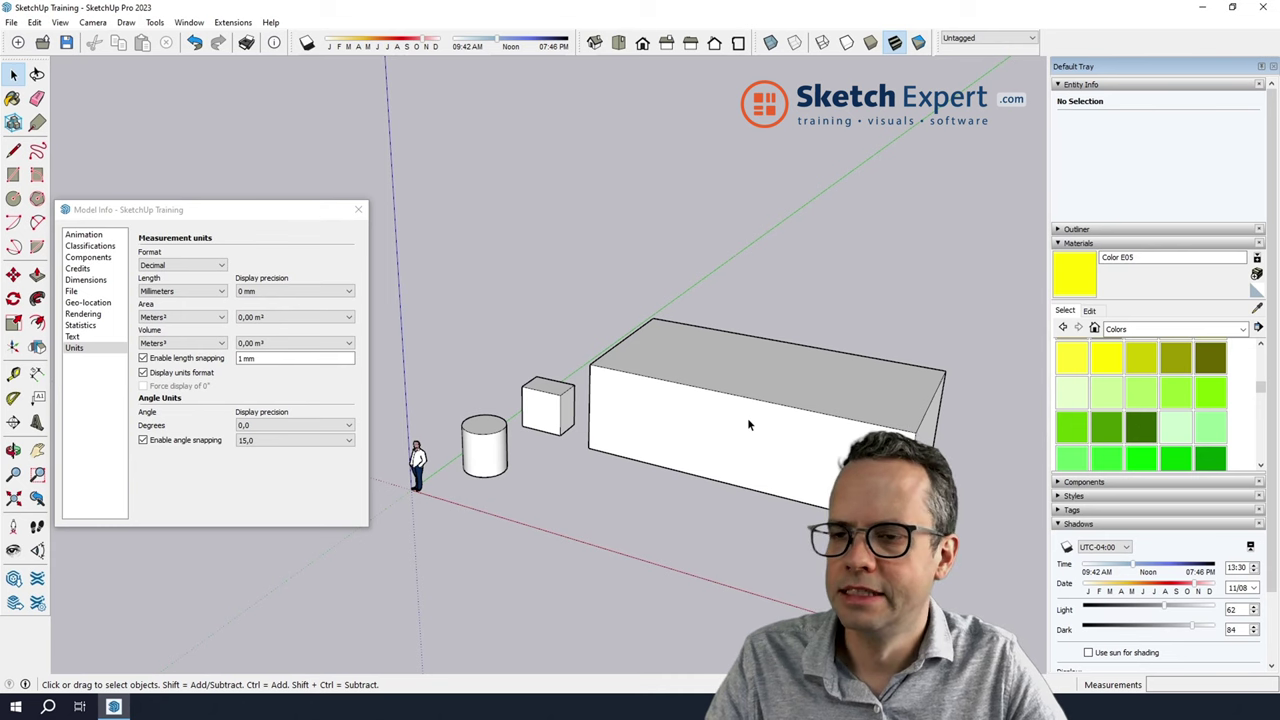
Make the large box (150 m³) and the cube (2,25 m³) into solid groups
triple_click(747, 417)
right_click(748, 420)
left_click(790, 537)
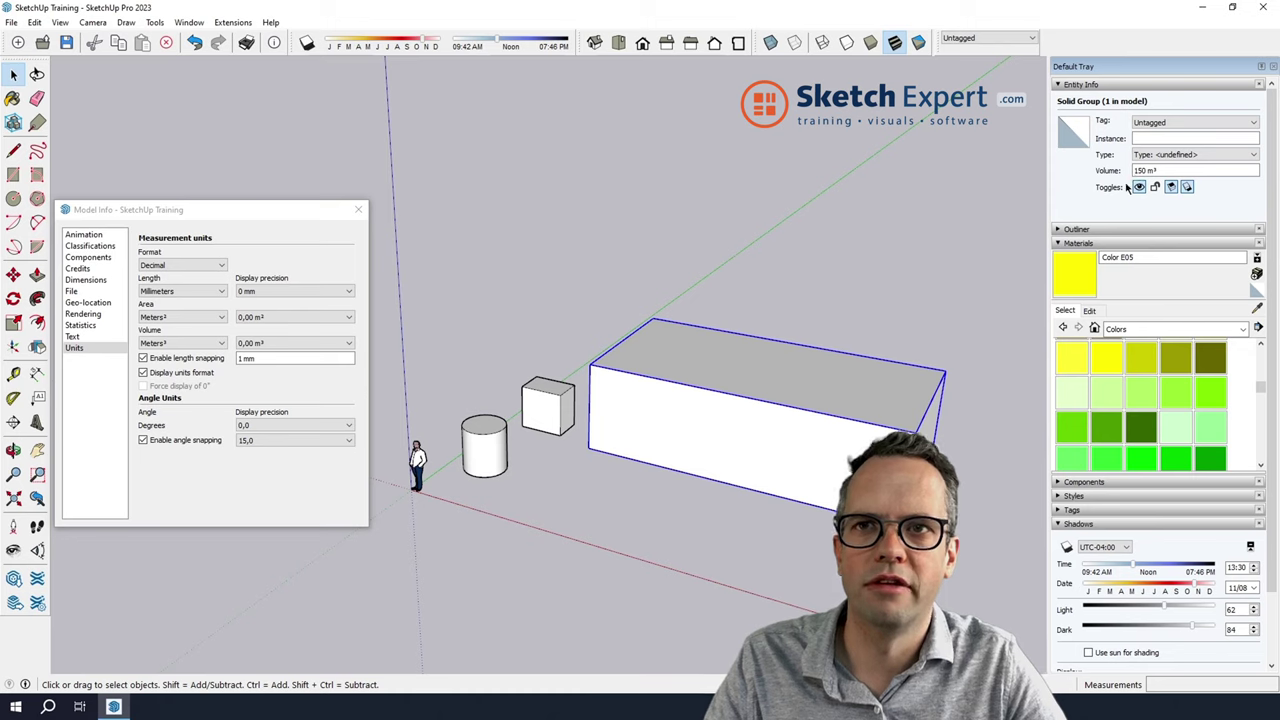
left_click(880, 280)
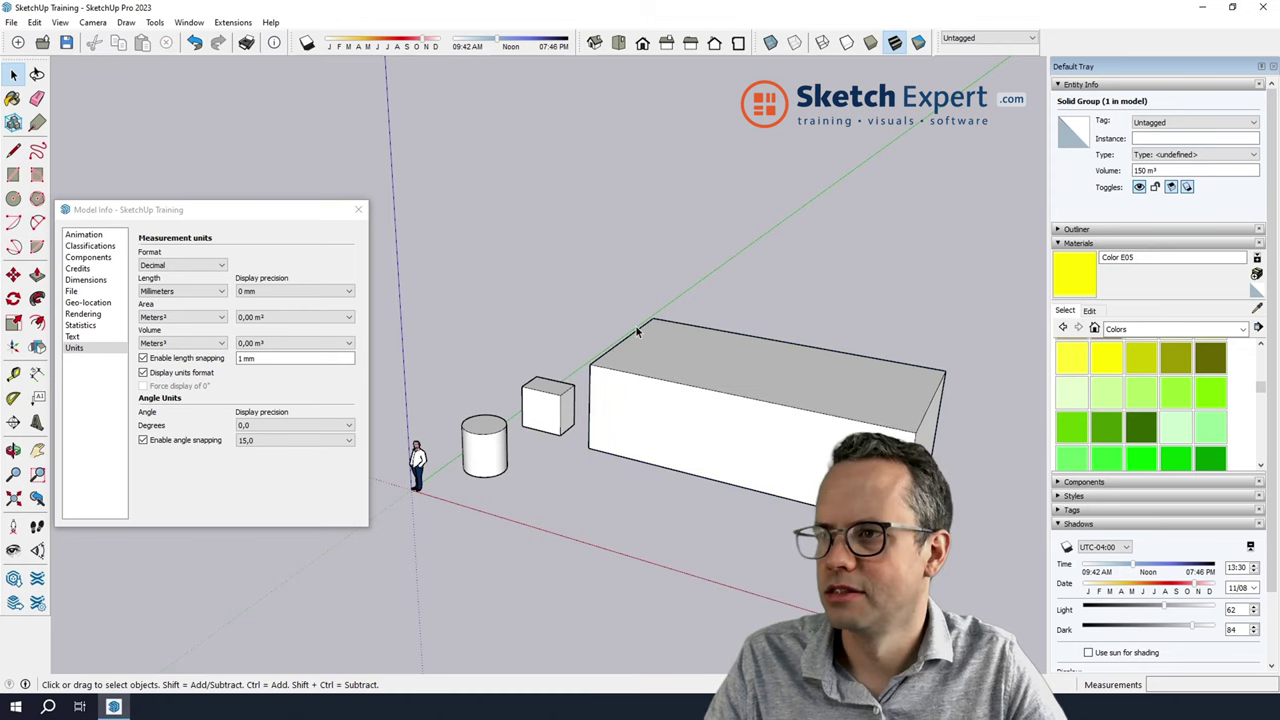
right_click(555, 416)
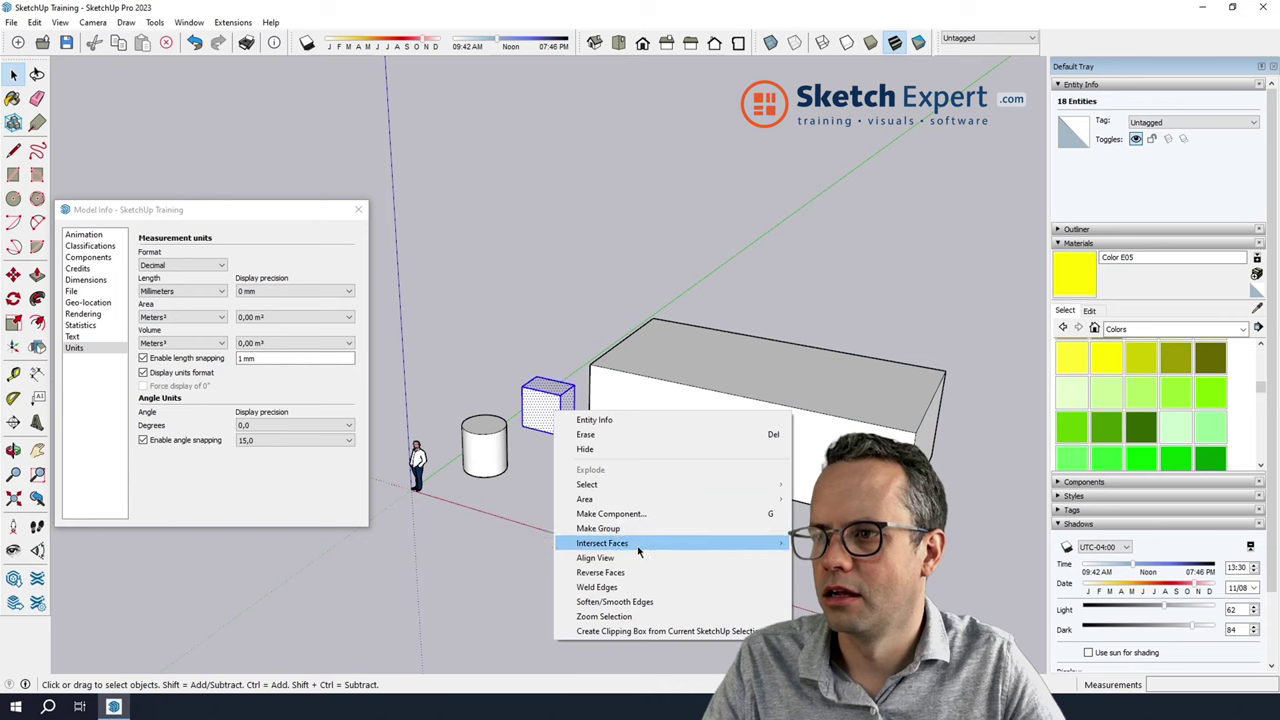
left_click(636, 528)
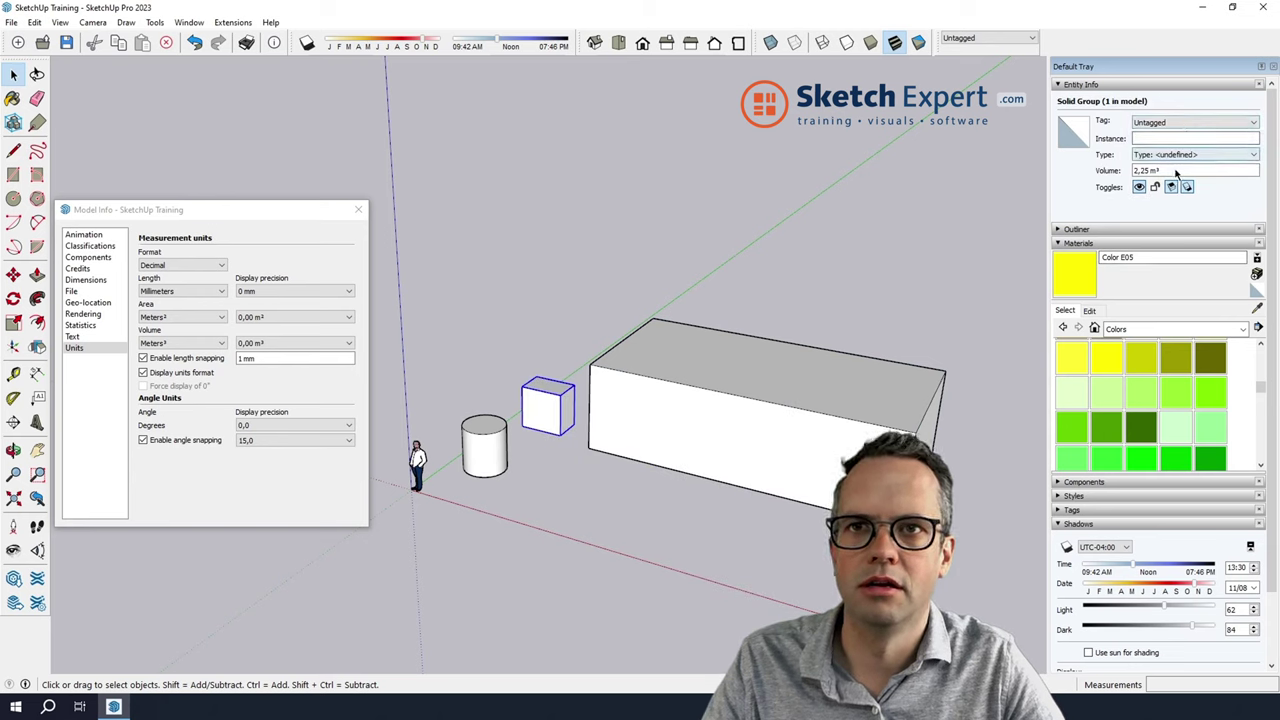
Group the whole cylinder as a solid reporting 2,28 m³
triple_click(492, 447)
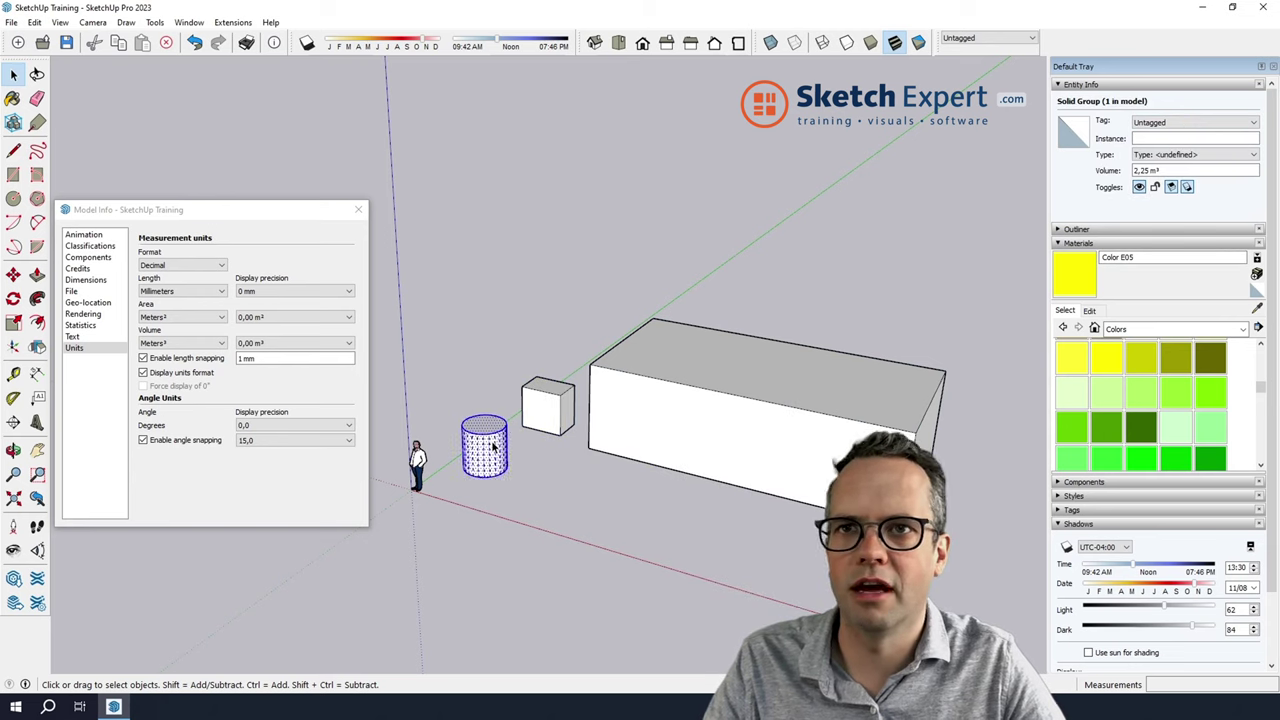
right_click(490, 441)
key("Escape")
right_click(483, 440)
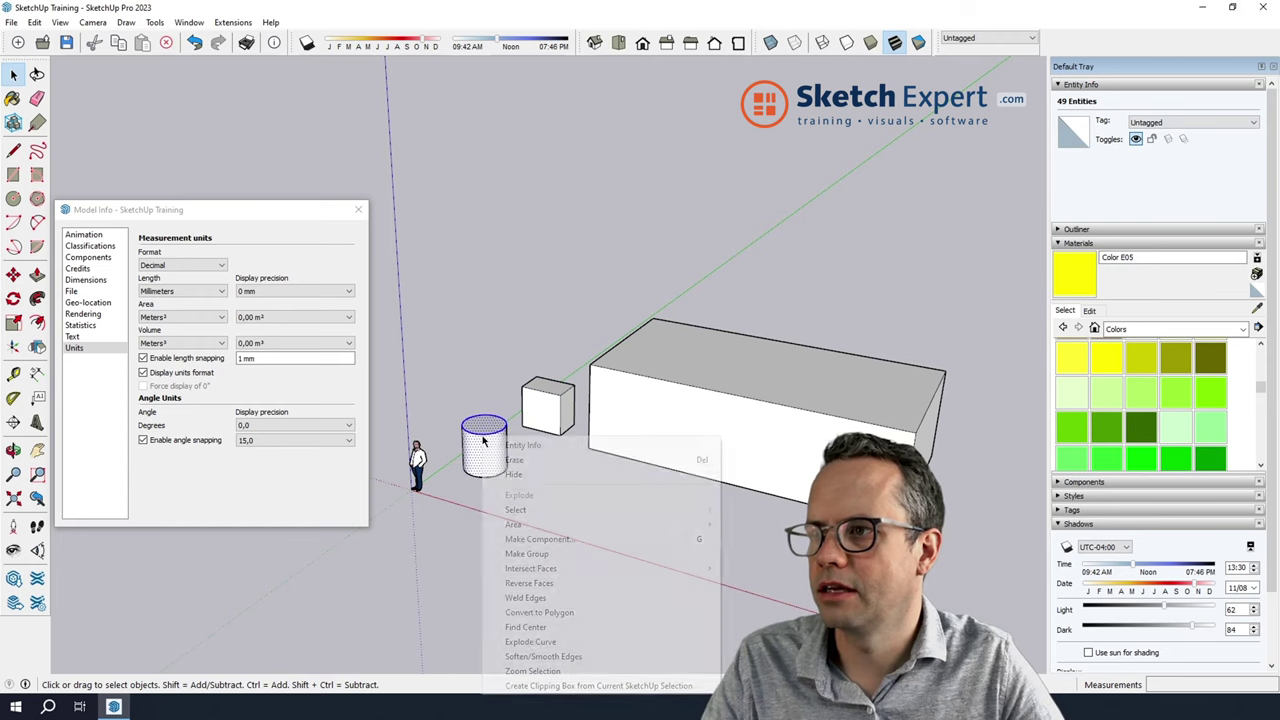
left_click(545, 553)
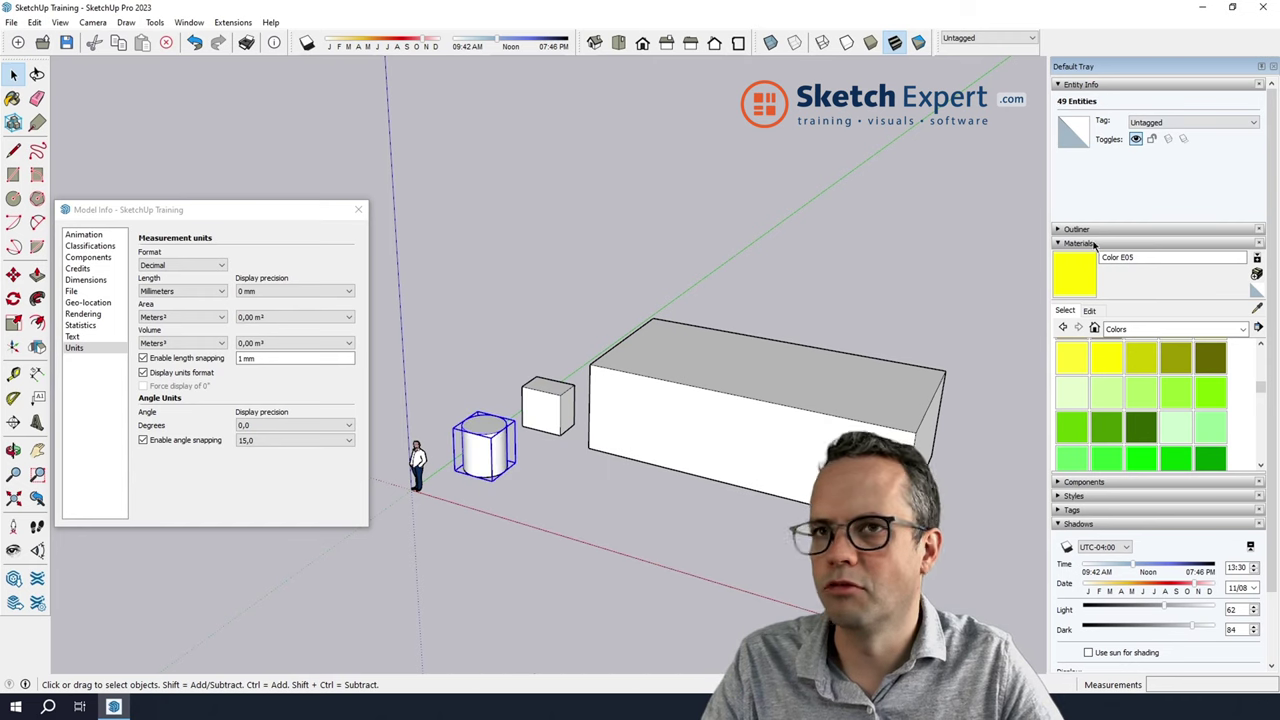
left_click(587, 386)
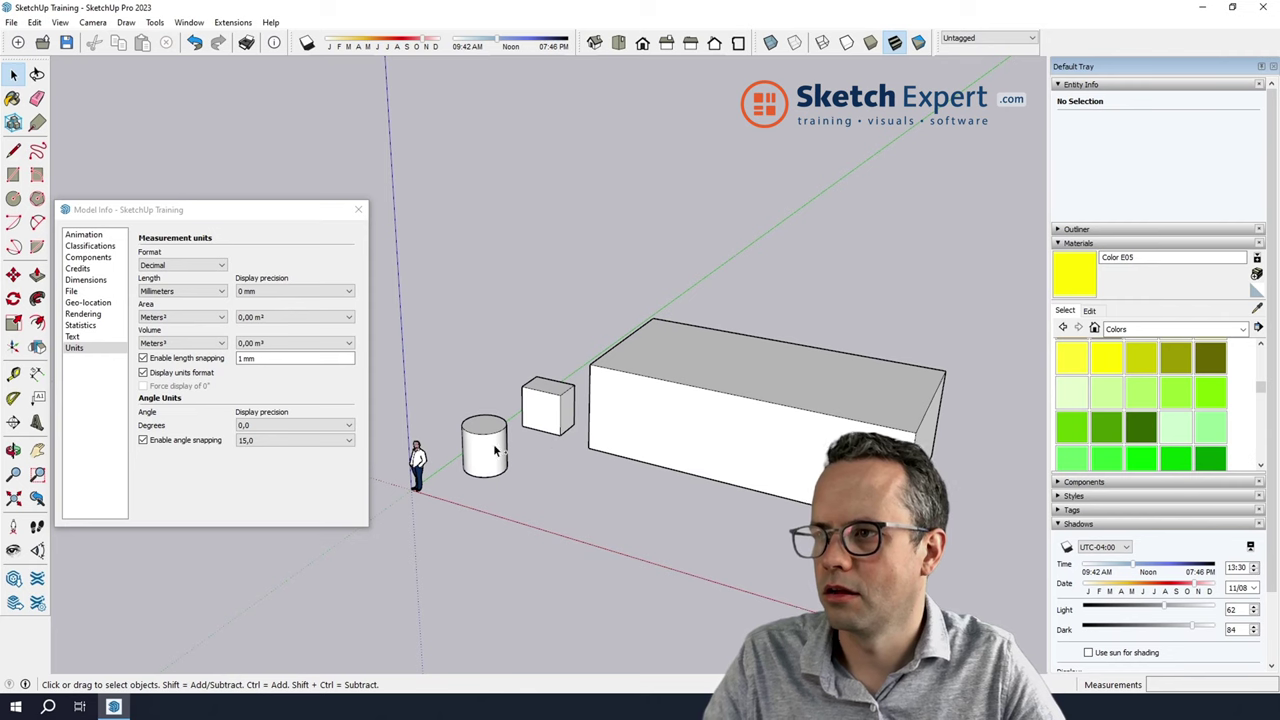
right_click(485, 463)
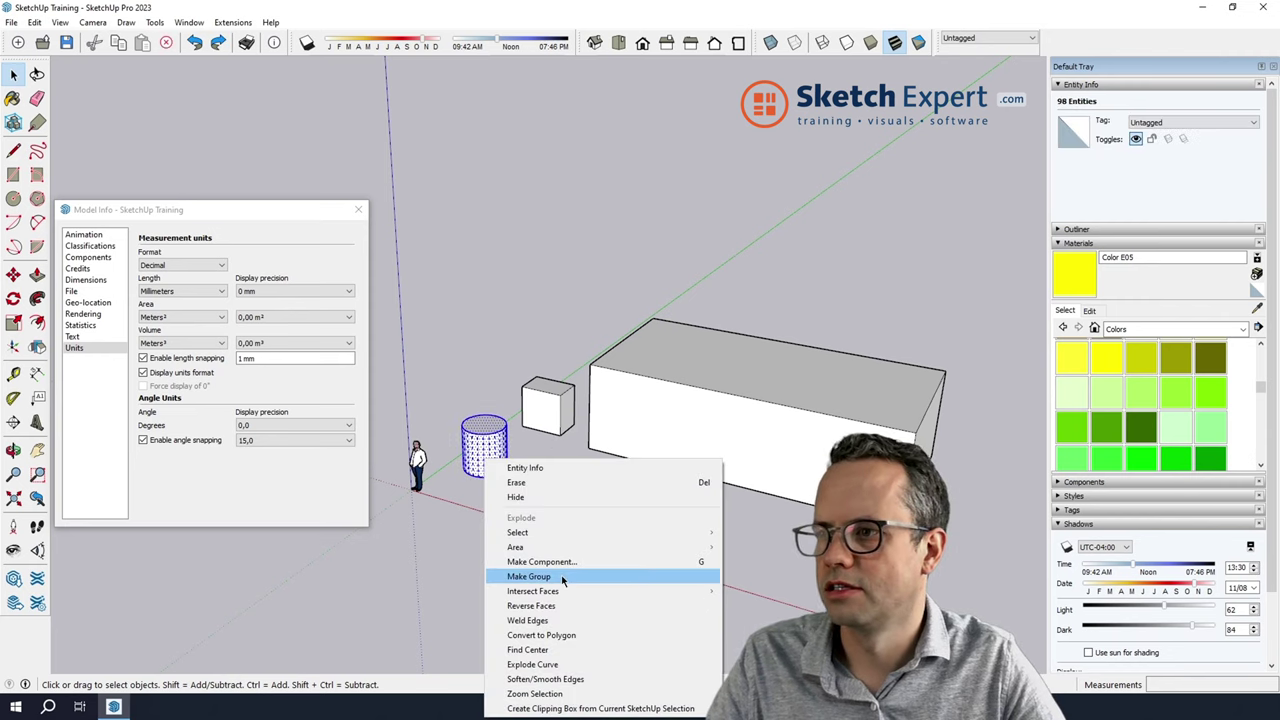
left_click(549, 571)
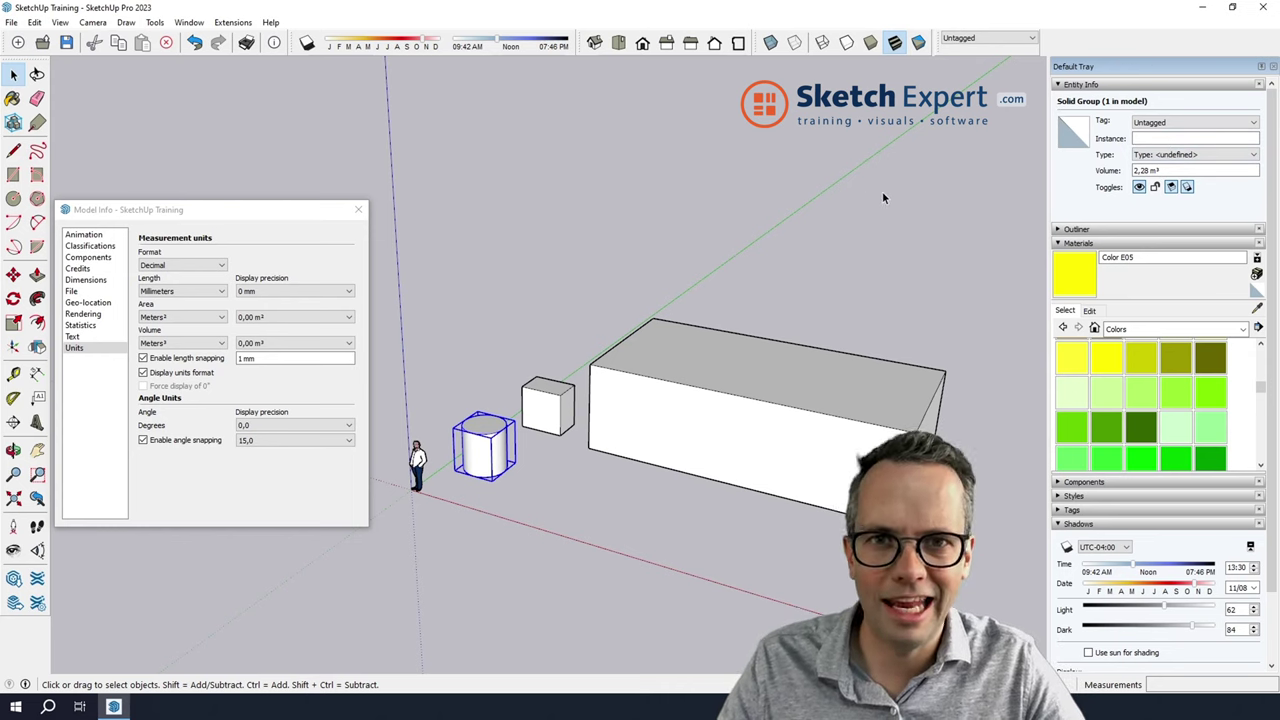
Orbit around the cylinder group, opening and closing it to inspect the solids
mouse_move(883, 197)
middle_mouse_down()
mouse_move(661, 473)
mouse_move(503, 470)
middle_mouse_up()
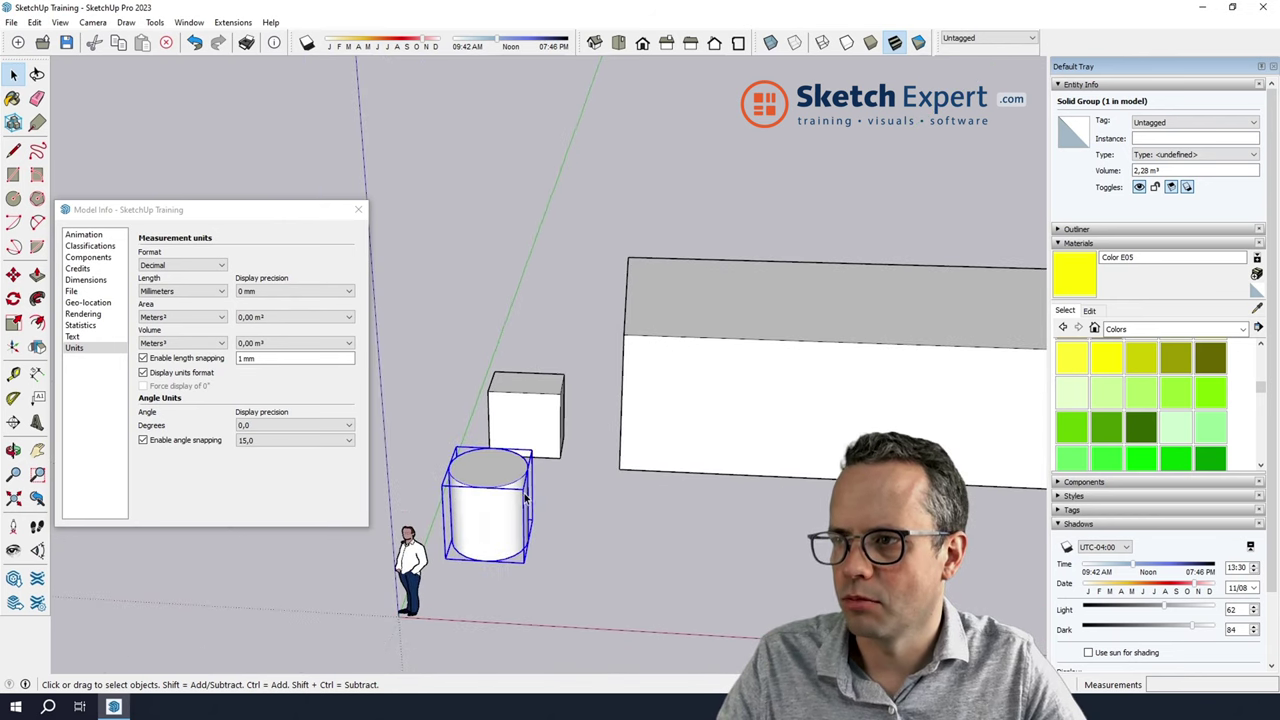
double_click(503, 470)
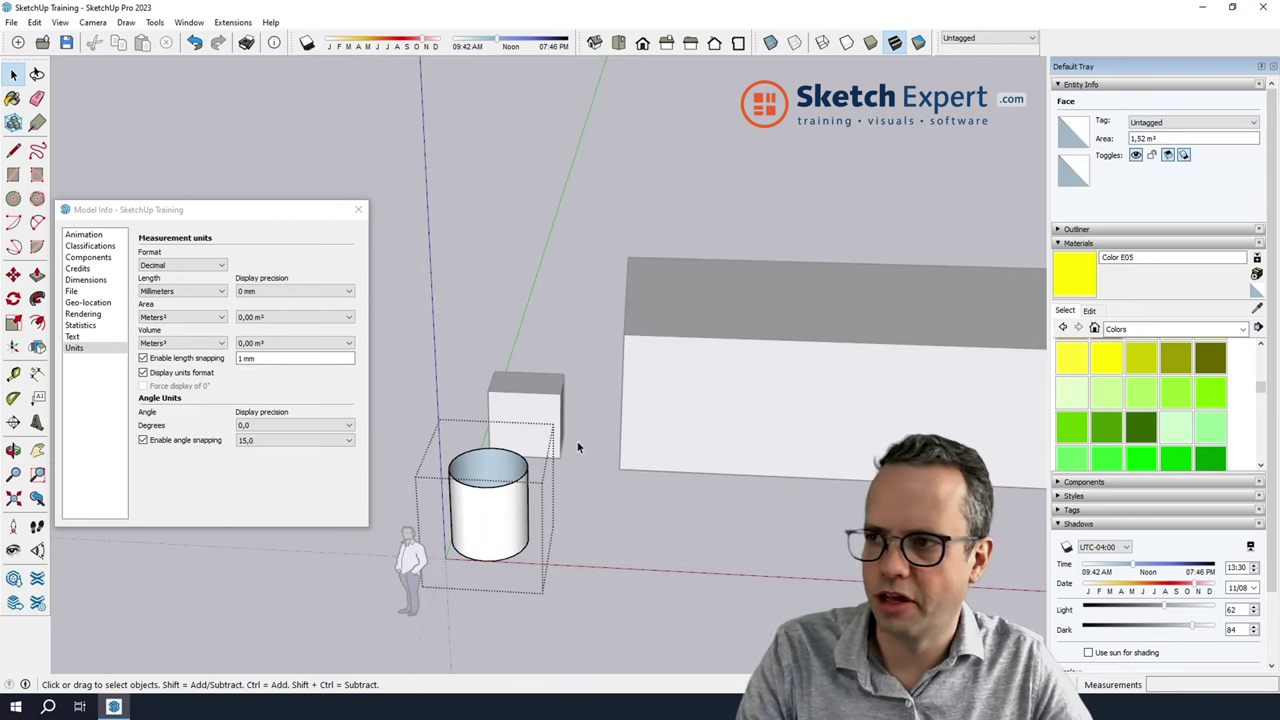
mouse_move(666, 554)
middle_mouse_down()
mouse_move(431, 645)
mouse_move(464, 501)
middle_mouse_up()
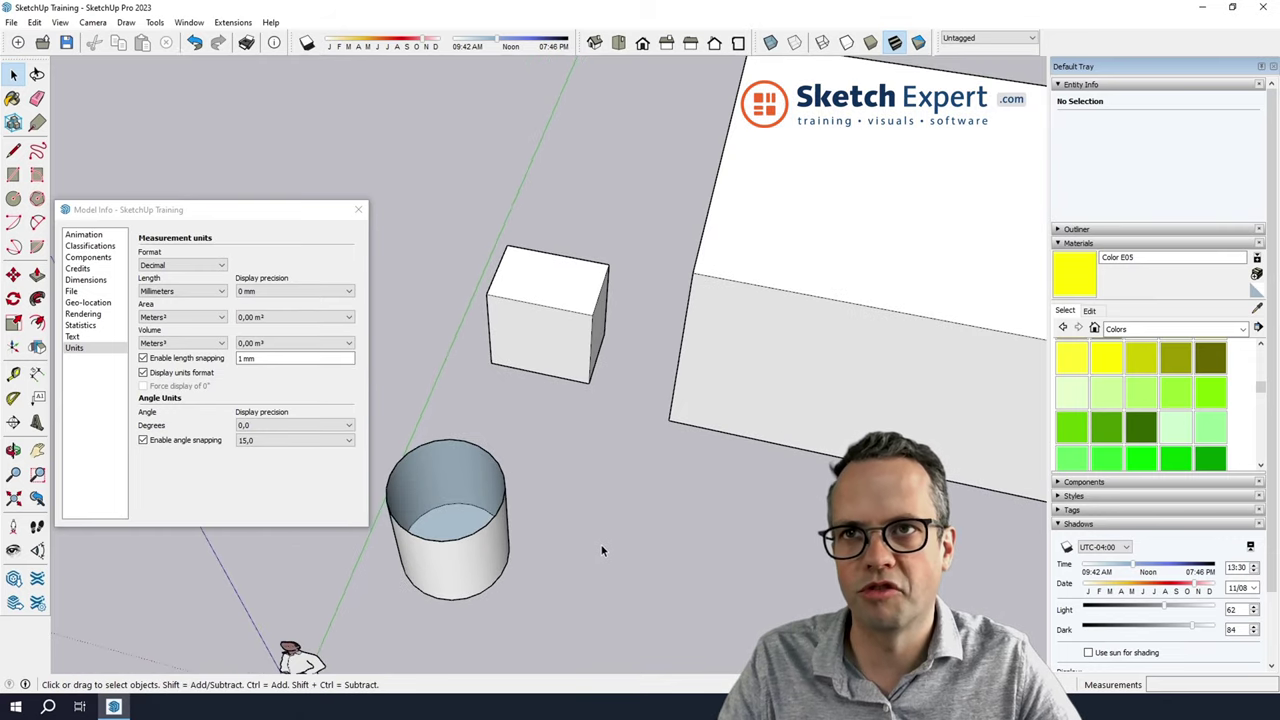
left_click(484, 532)
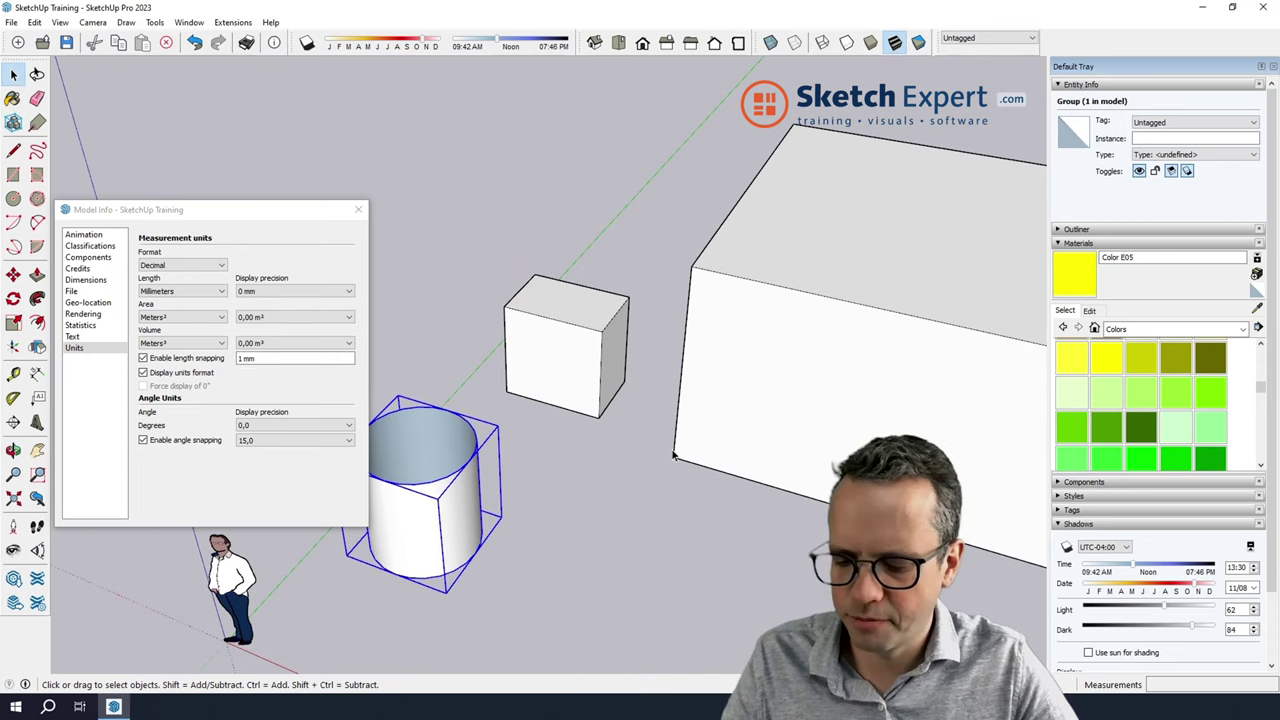
left_click(612, 499)
scroll(656, 462, "down", 3)
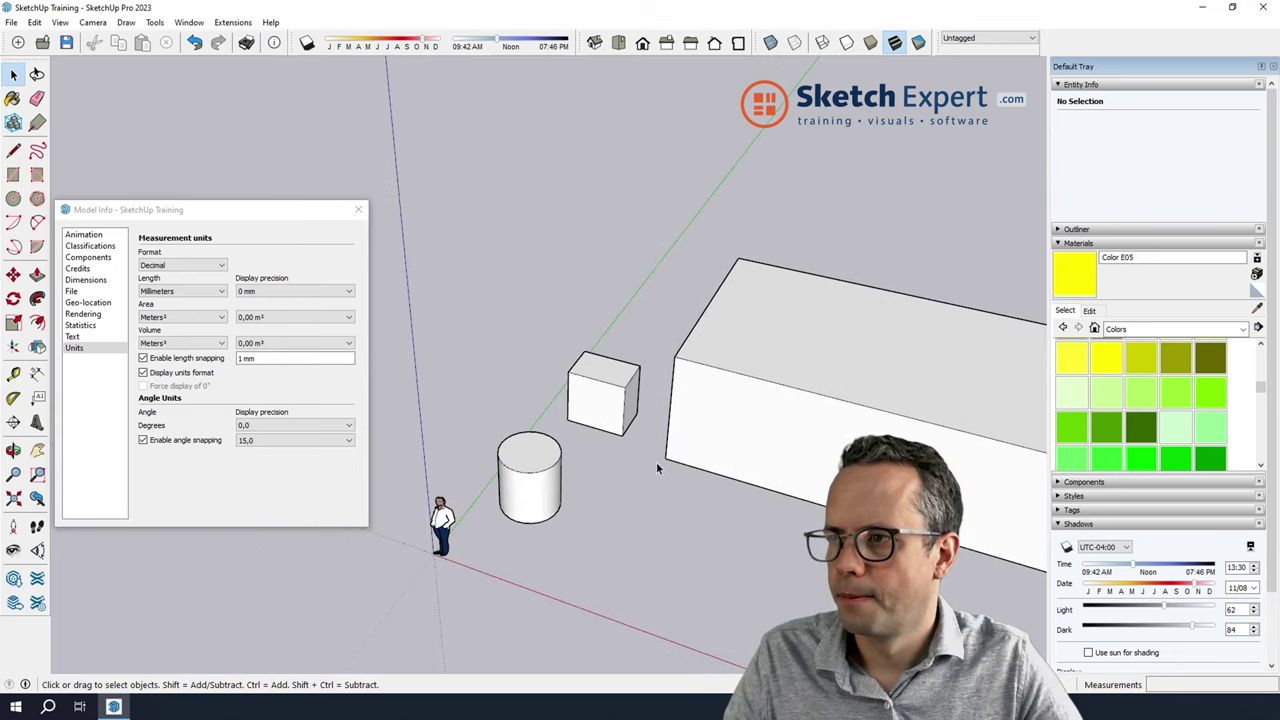
left_click(530, 470)
middle_click_drag(530, 470, 557, 435)
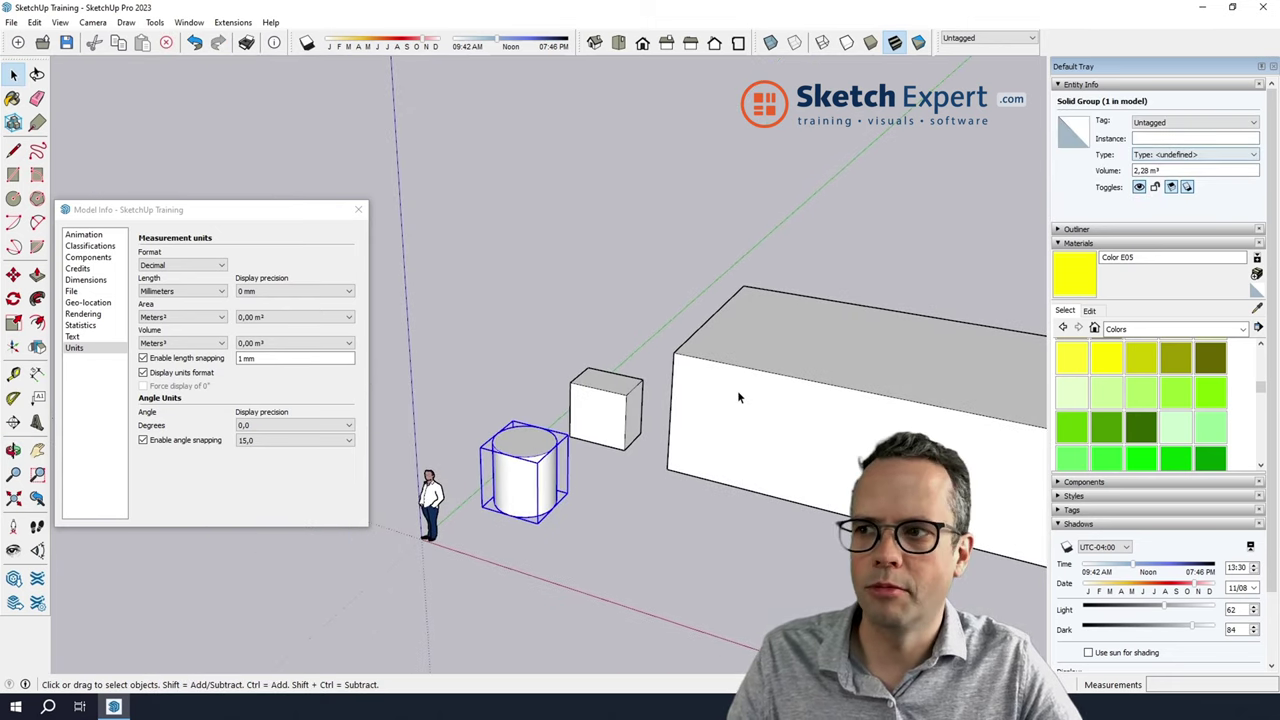
middle_click_drag(737, 394, 743, 316)
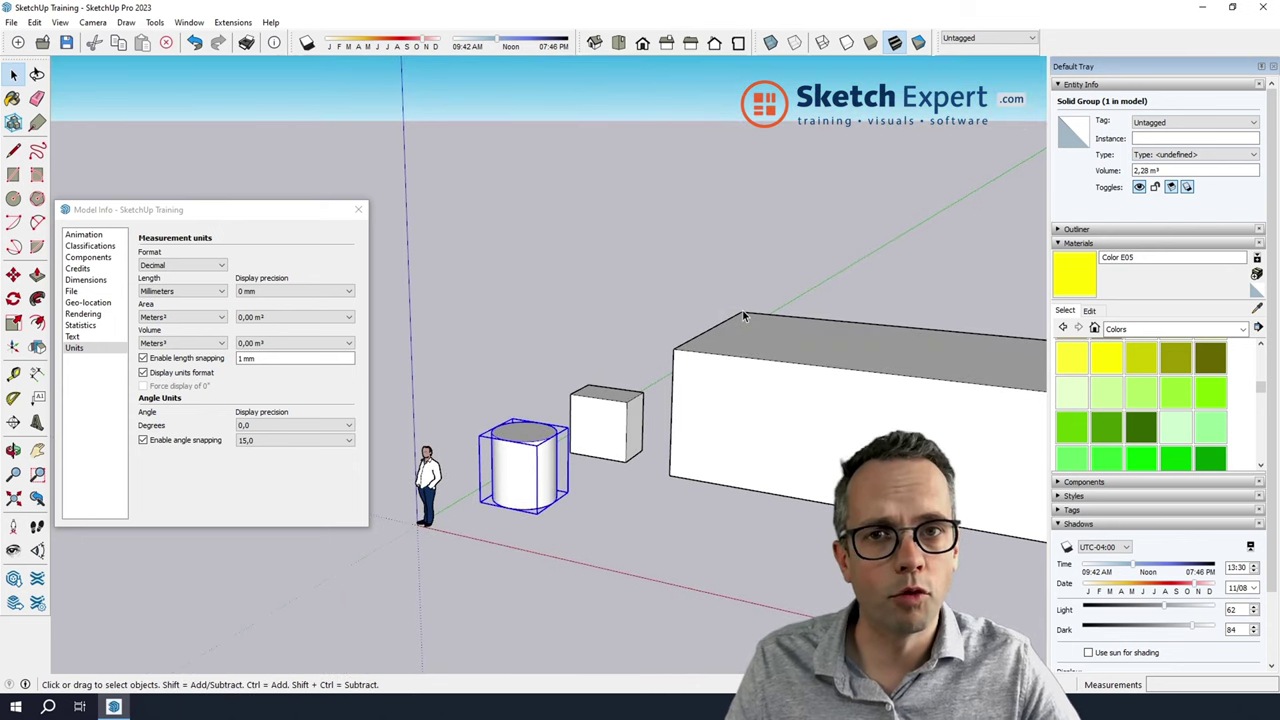
Set volume units to Liters and read the cube (2250 L) and large box (150000 L)
left_click(206, 345)
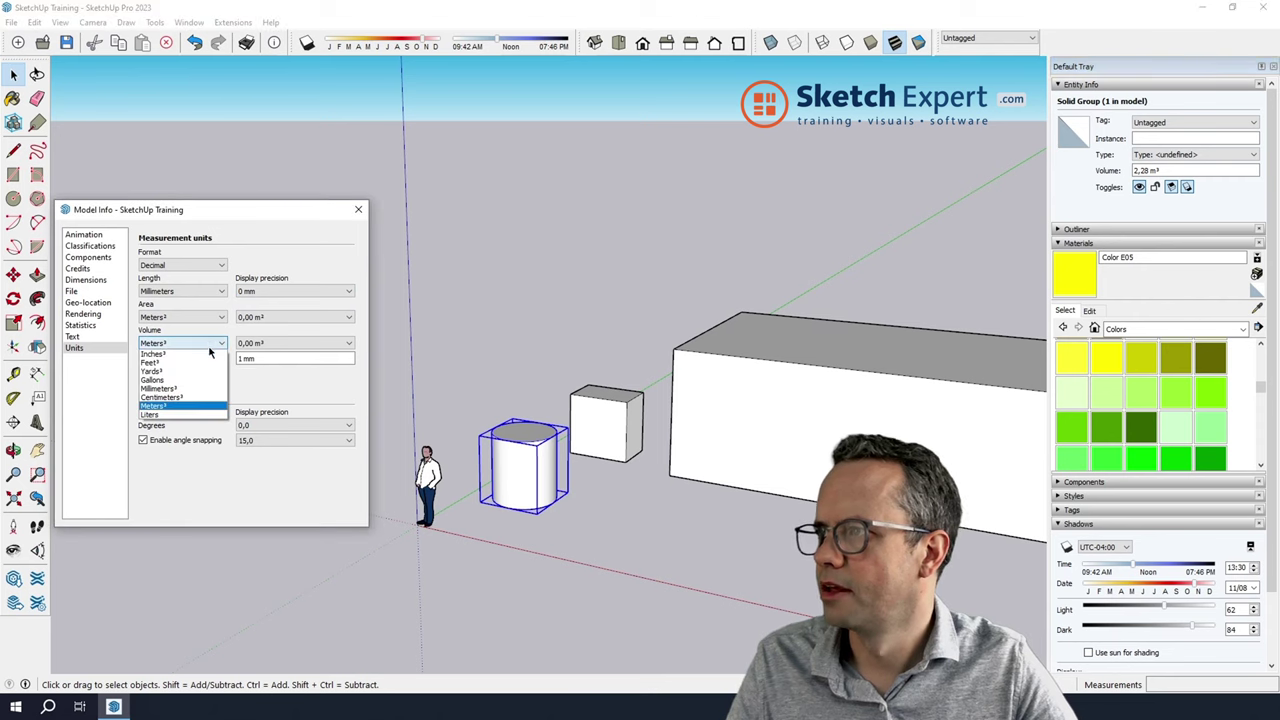
left_click(189, 421)
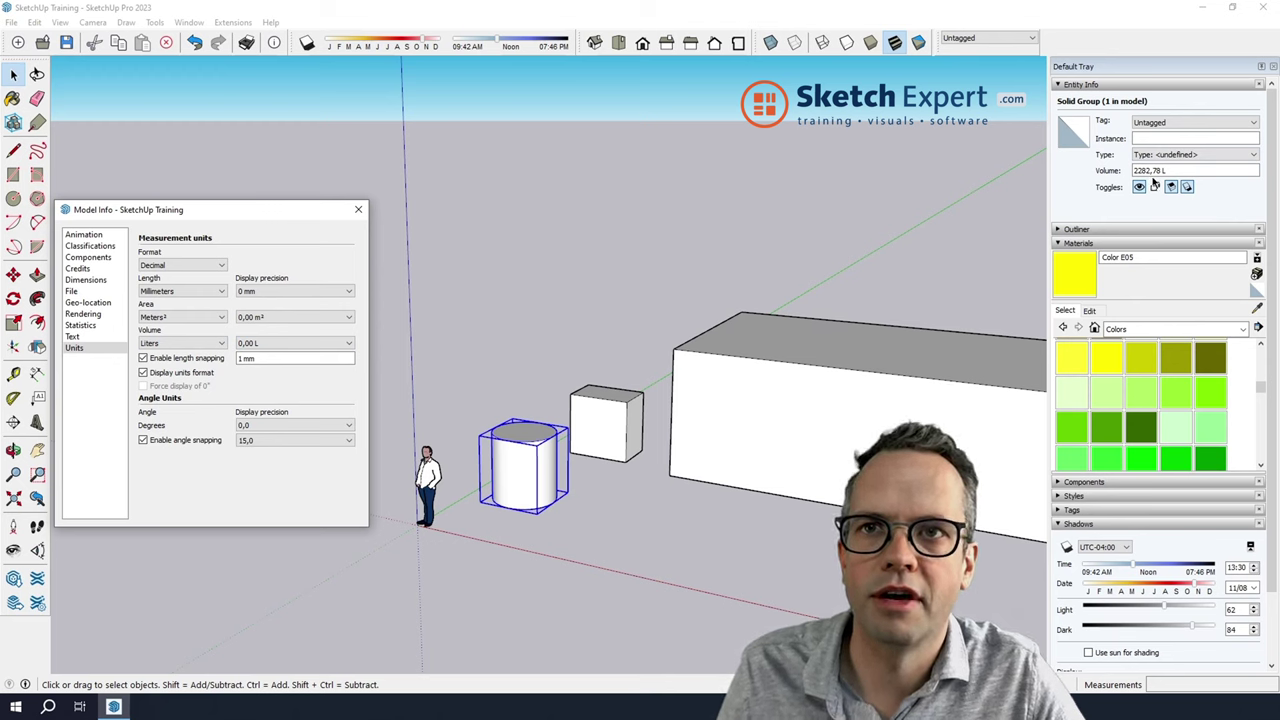
left_click(604, 402)
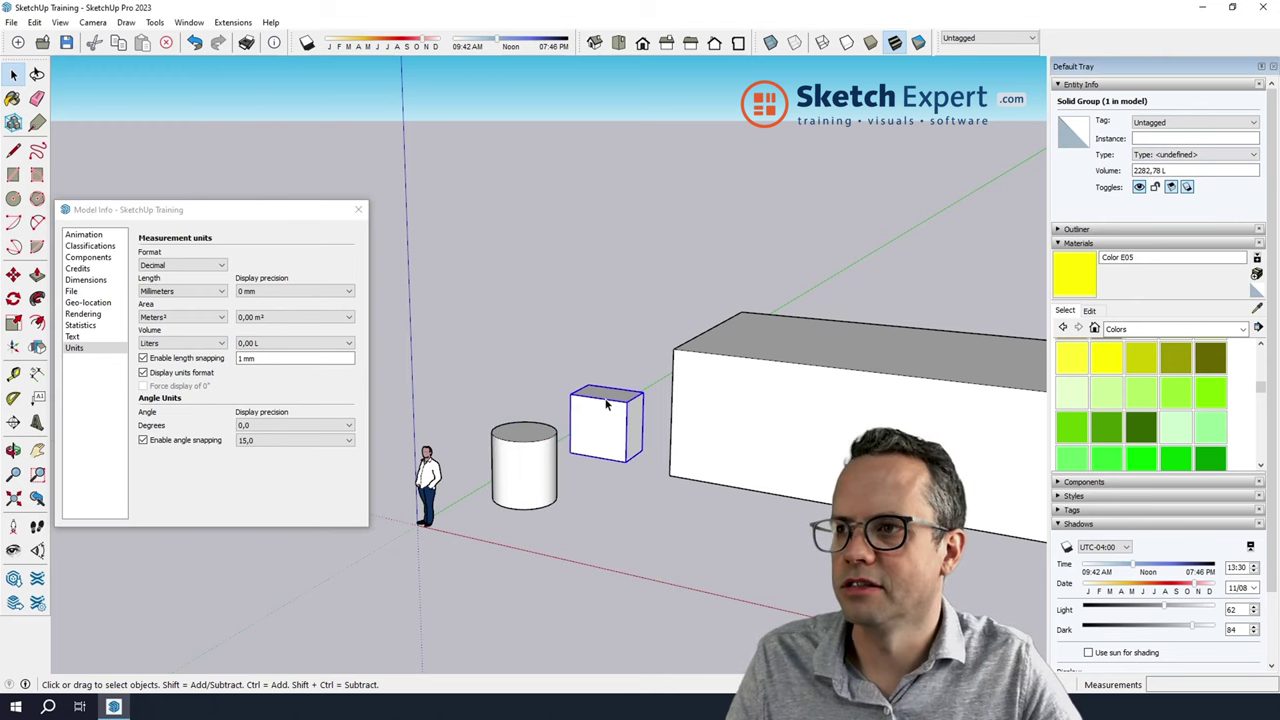
left_click(875, 413)
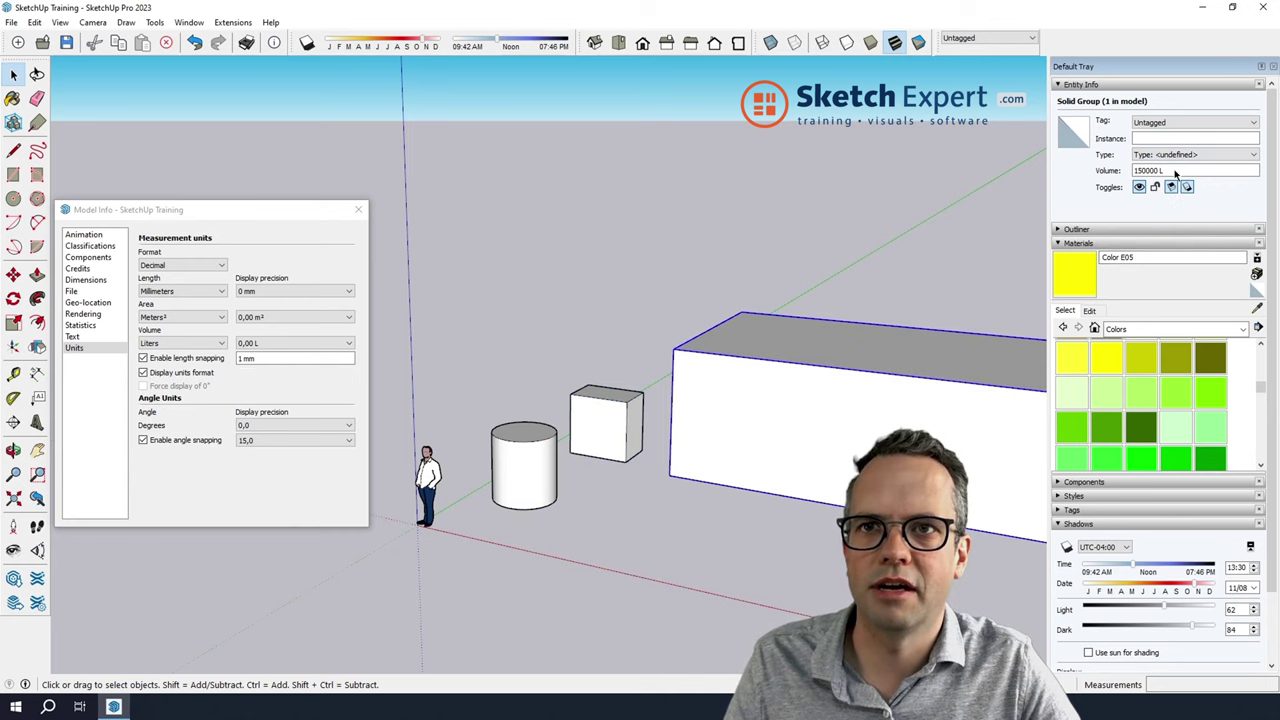
scroll(656, 457, "down", 3)
left_click(767, 490)
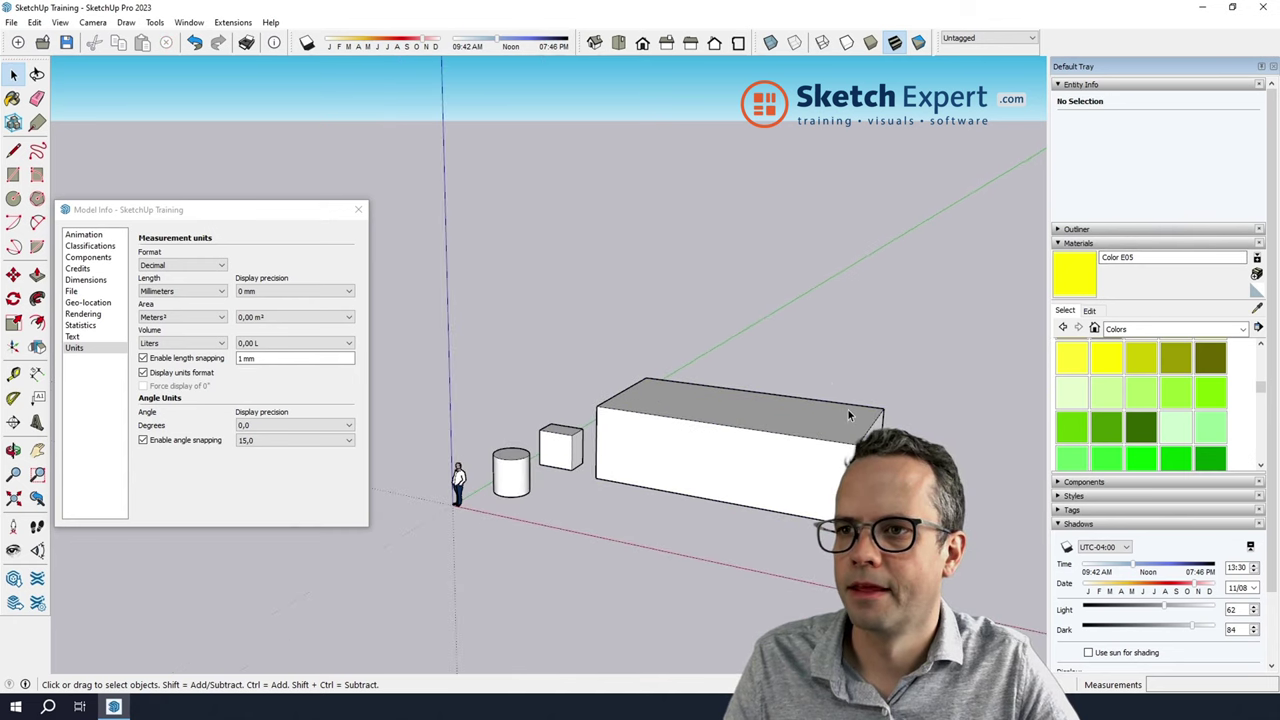
left_click(847, 413)
Push/Pull the large box's top face up by 900 mm
scroll(850, 418, "up", 2)
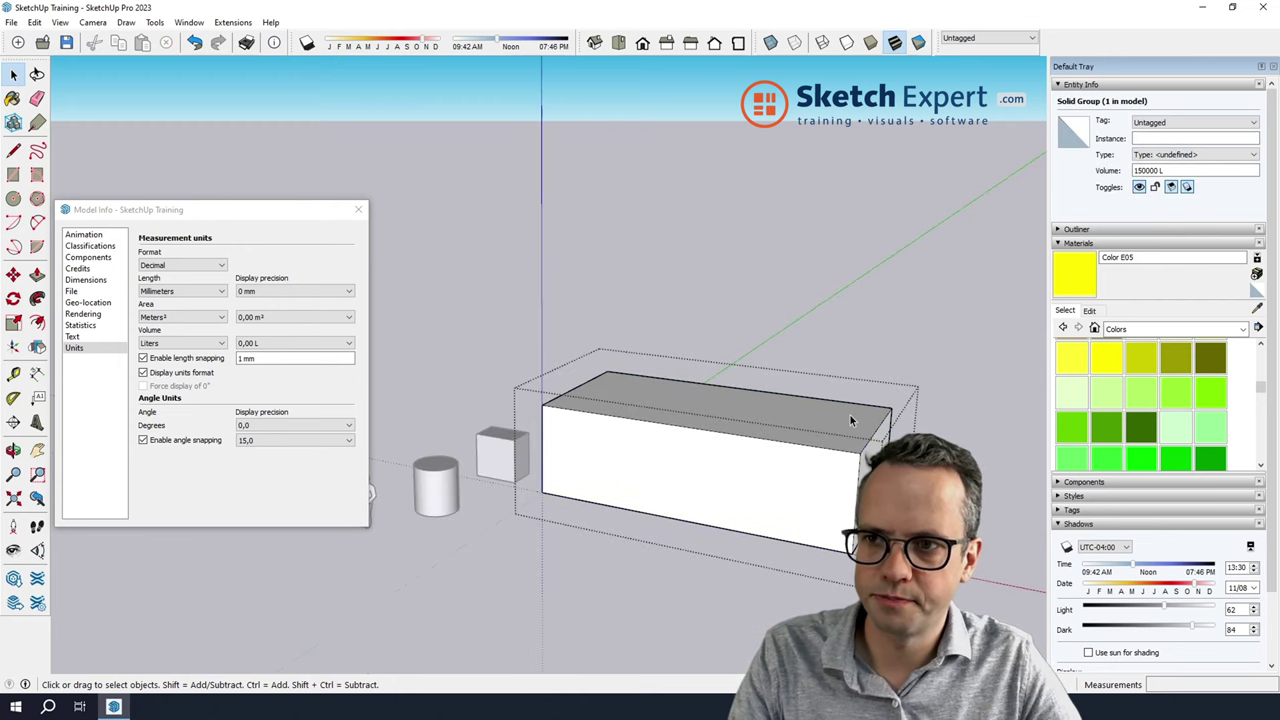
key("p")
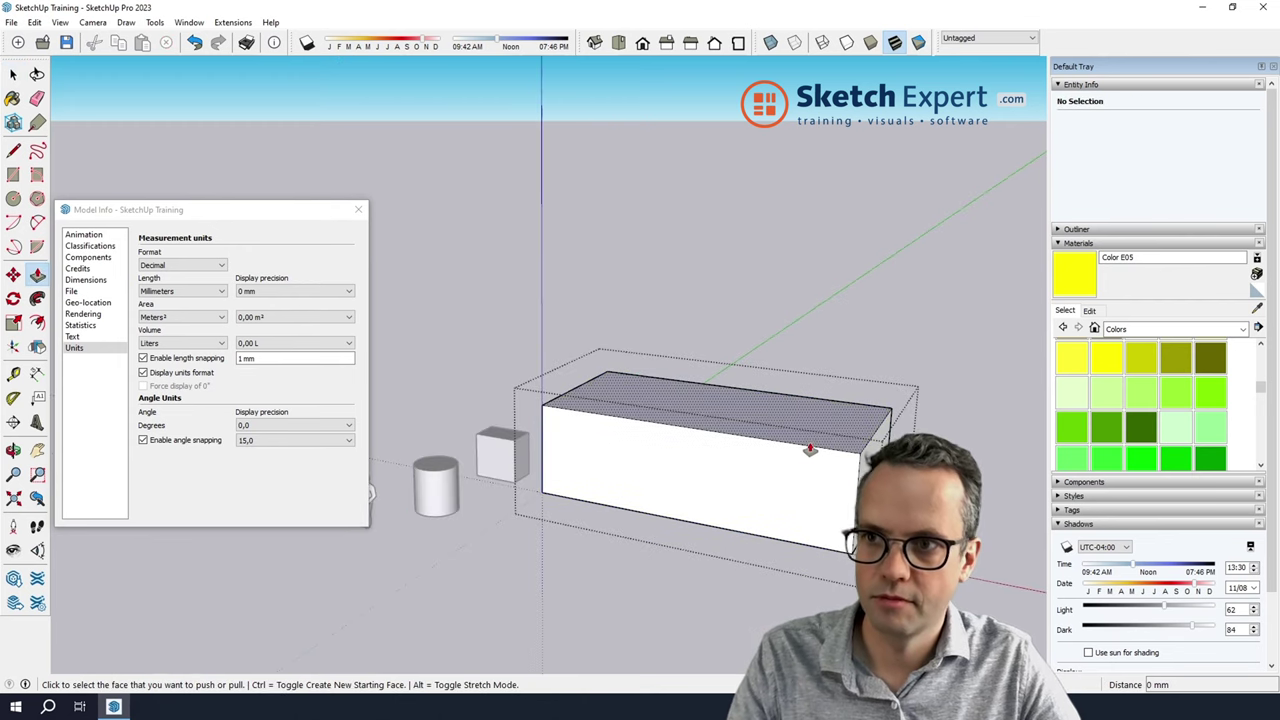
left_click(810, 449)
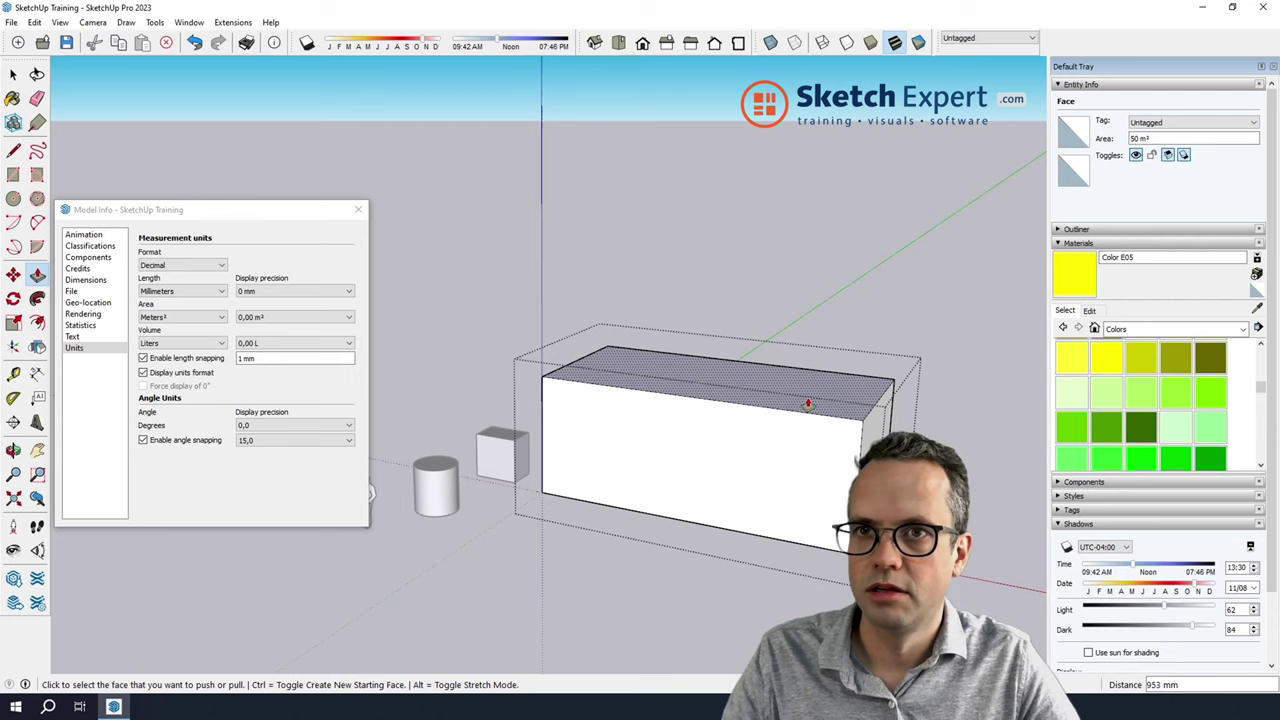
type("900")
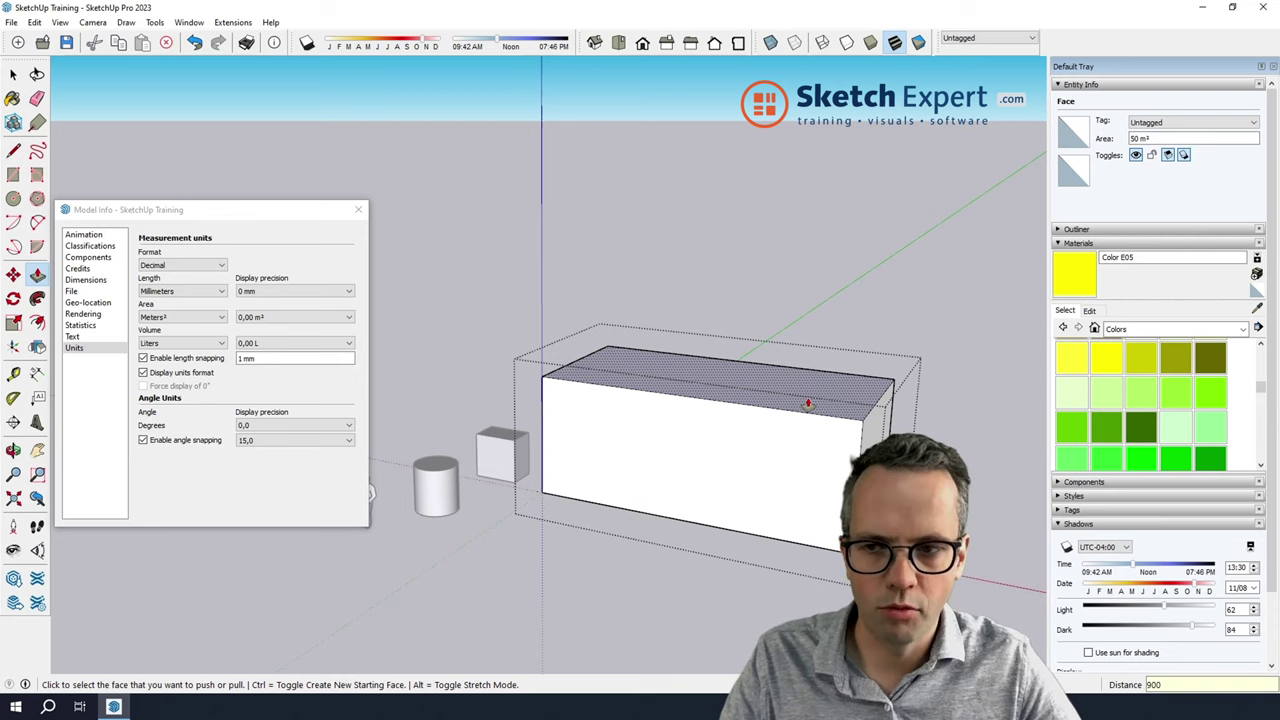
key("Return")
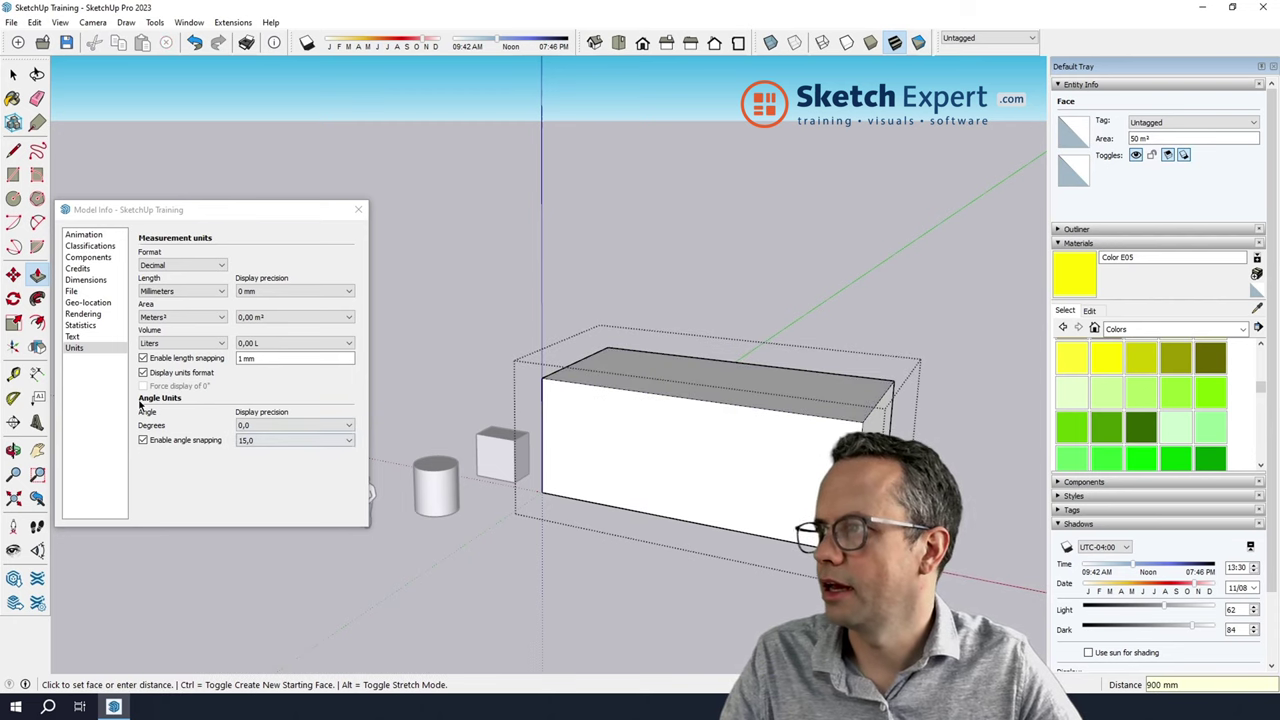
Offset the box's top face inward to create an inner face
key("f")
scroll(790, 376, "up", 3)
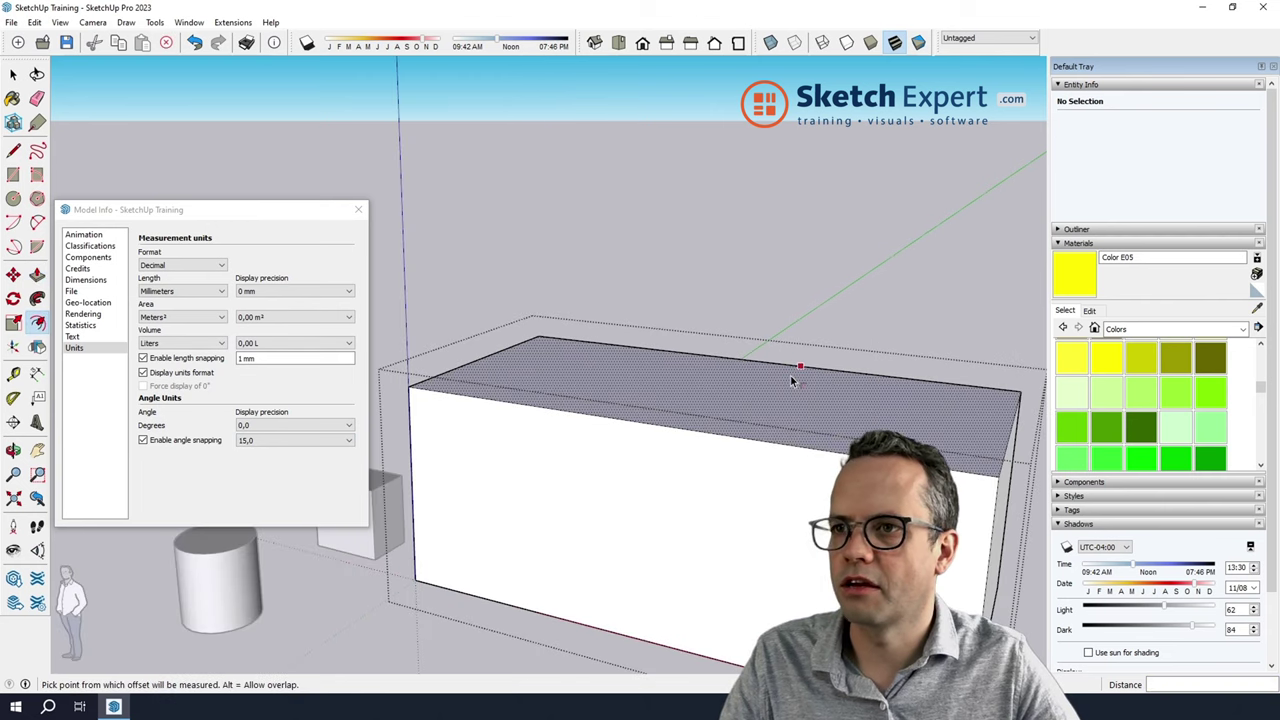
left_click(790, 378)
left_click(806, 423)
key("space")
Lift the inner top face upward into a hip roof; the block now reads 234220,82 L
left_click(813, 420)
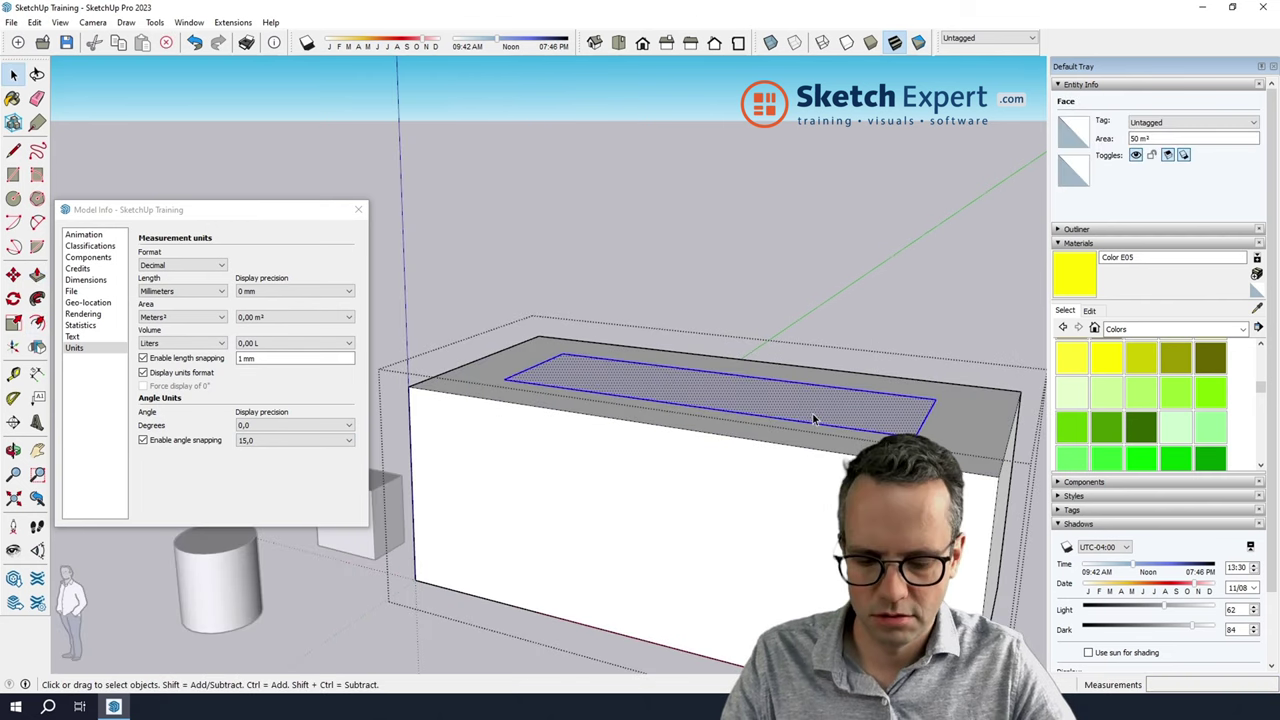
double_click(813, 420)
key("m")
left_click(913, 430)
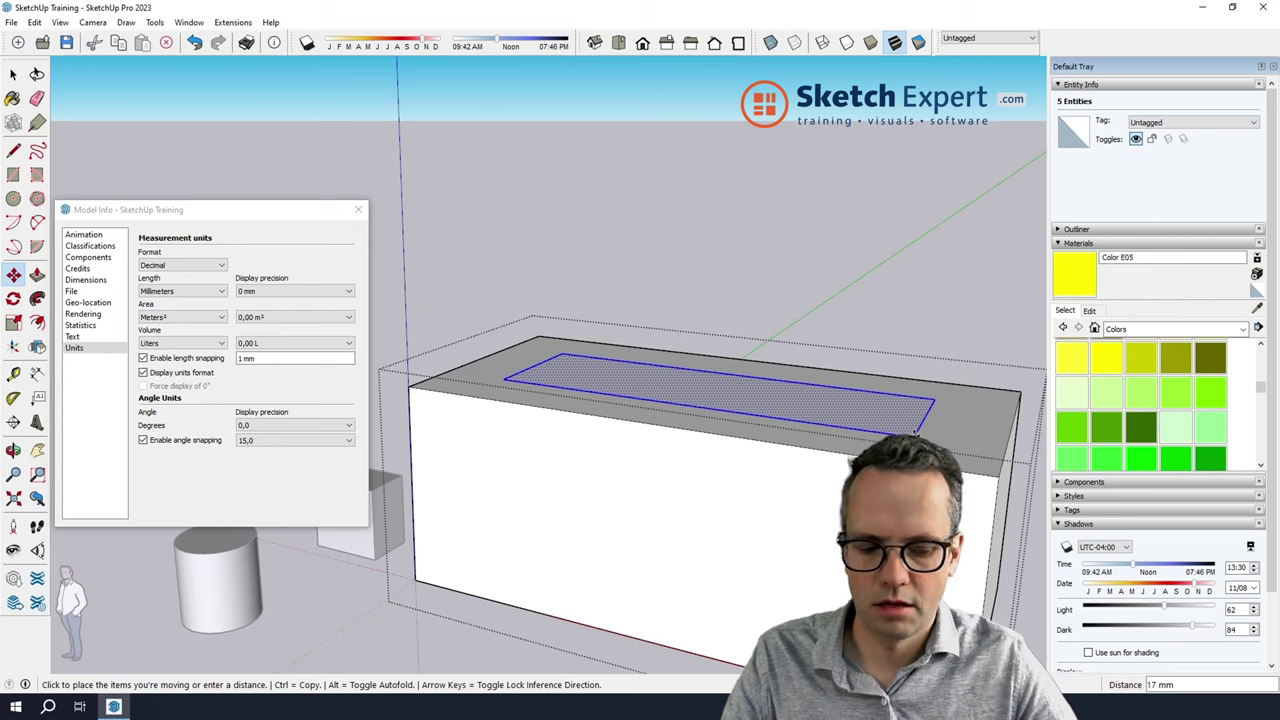
left_click(914, 371)
key("space")
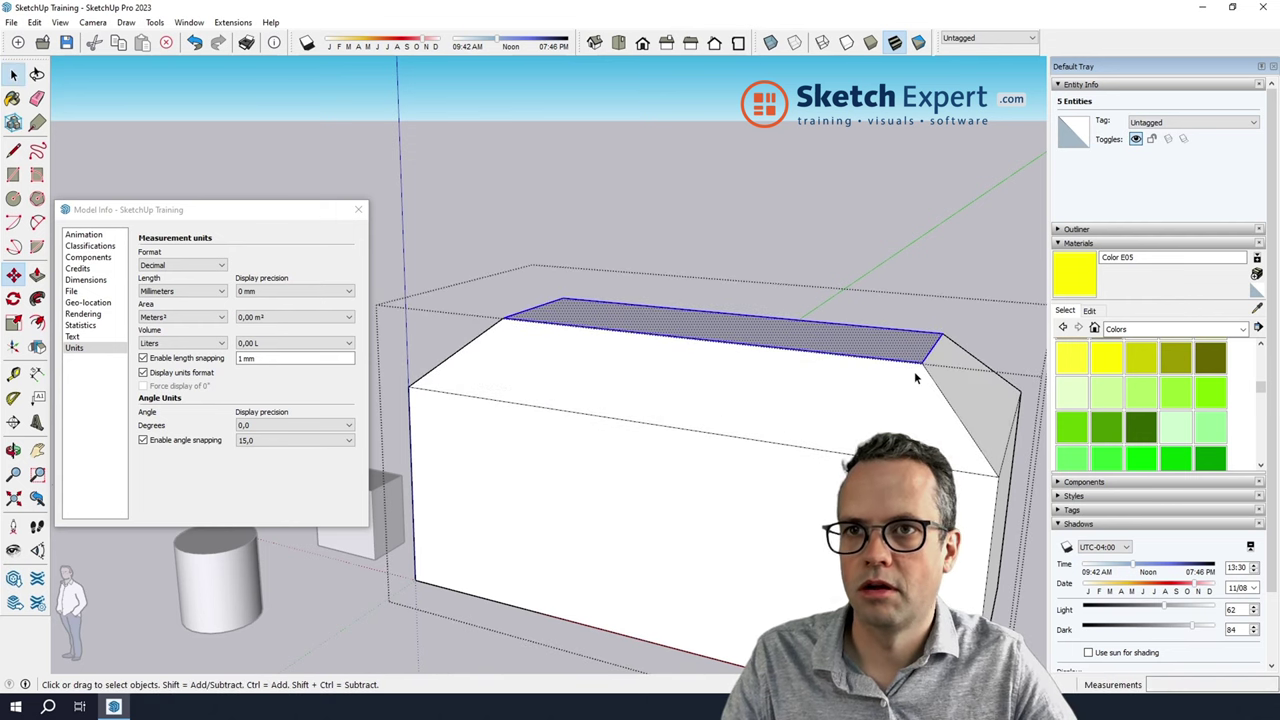
scroll(914, 371, "down", 3)
scroll(816, 355, "down", 2)
left_click(817, 355)
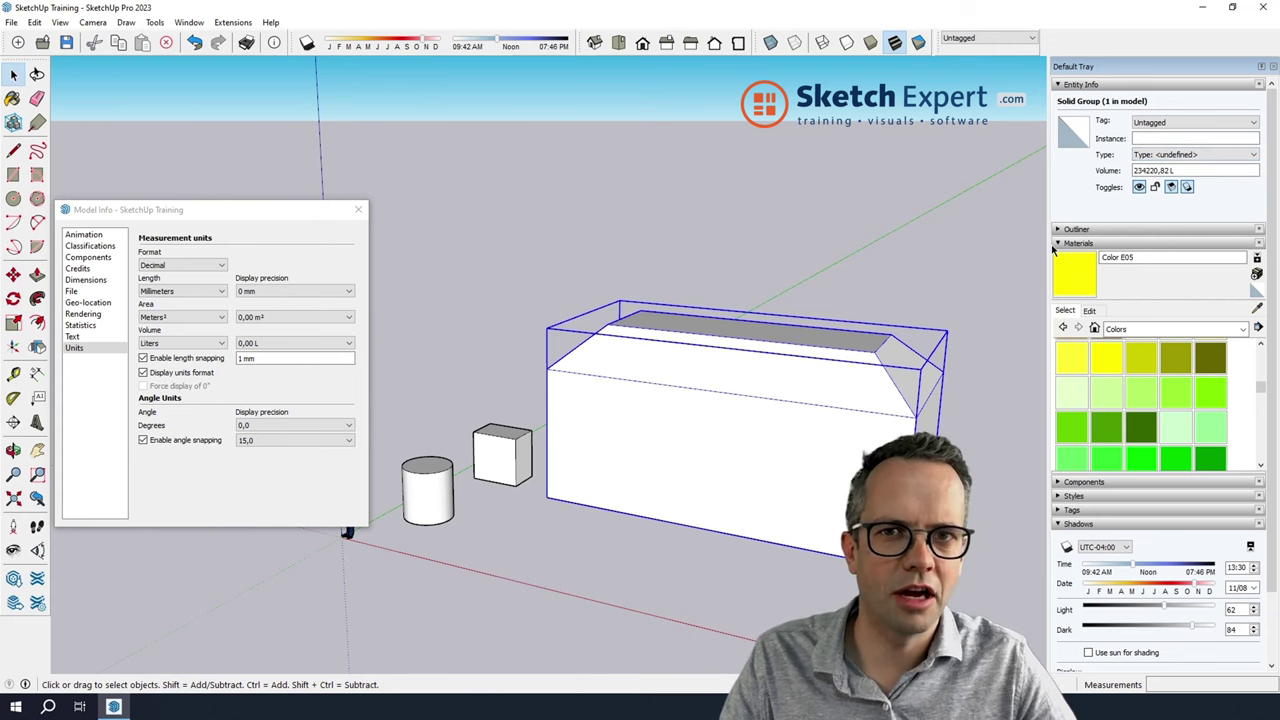
Report volumes in Meters³ so the house reads 234,22 m³, then close Model Info
left_click(201, 344)
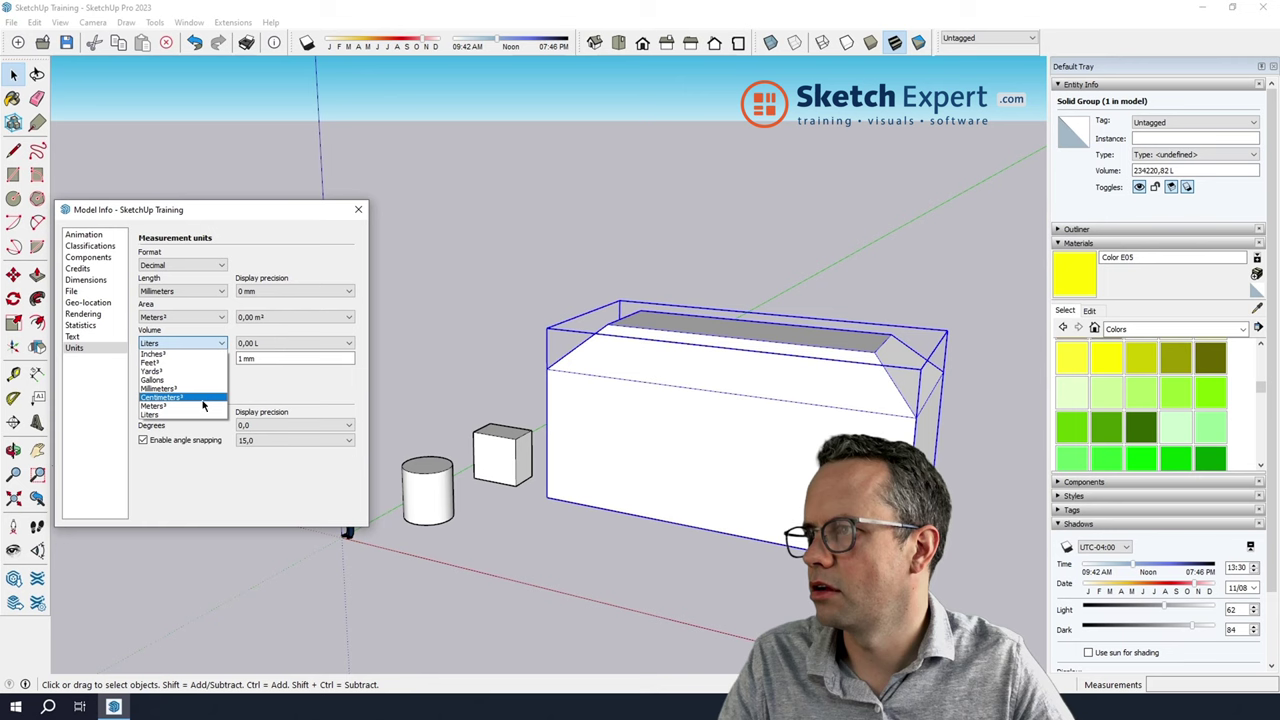
left_click(203, 405)
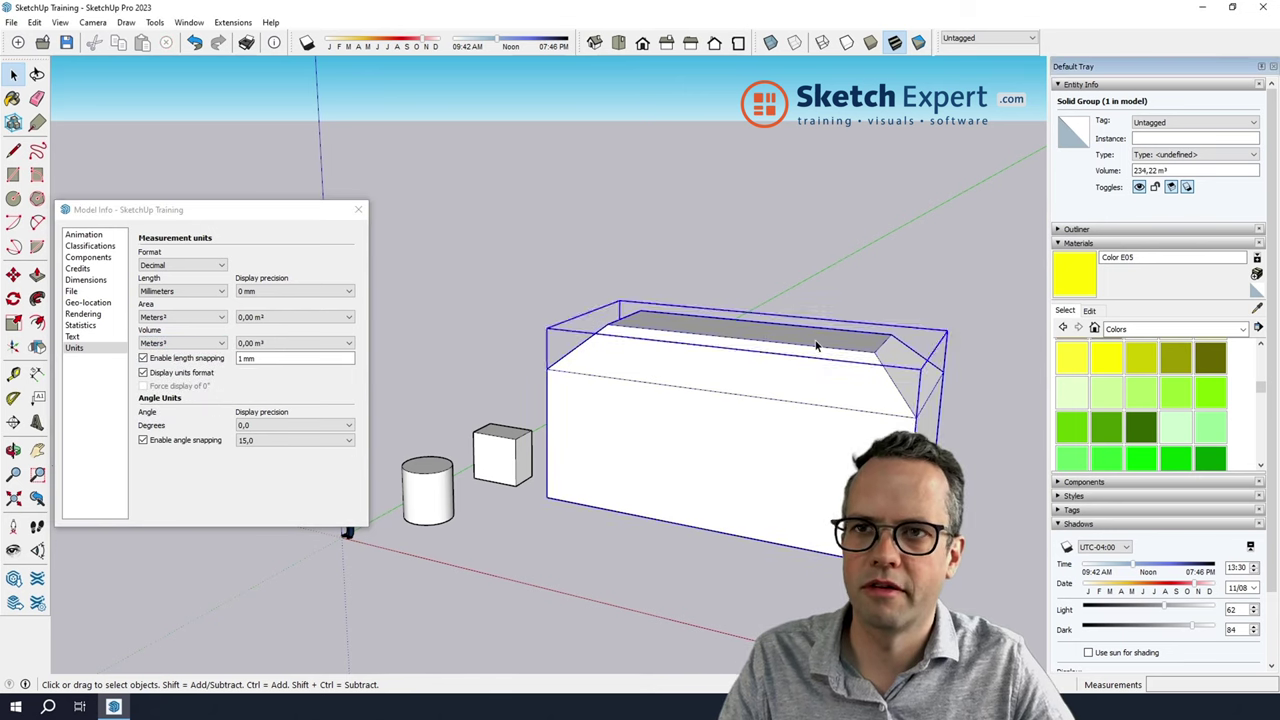
left_click(358, 209)
left_click(464, 281)
middle_click_drag(457, 331, 541, 505)
scroll(541, 505, "up", 1)
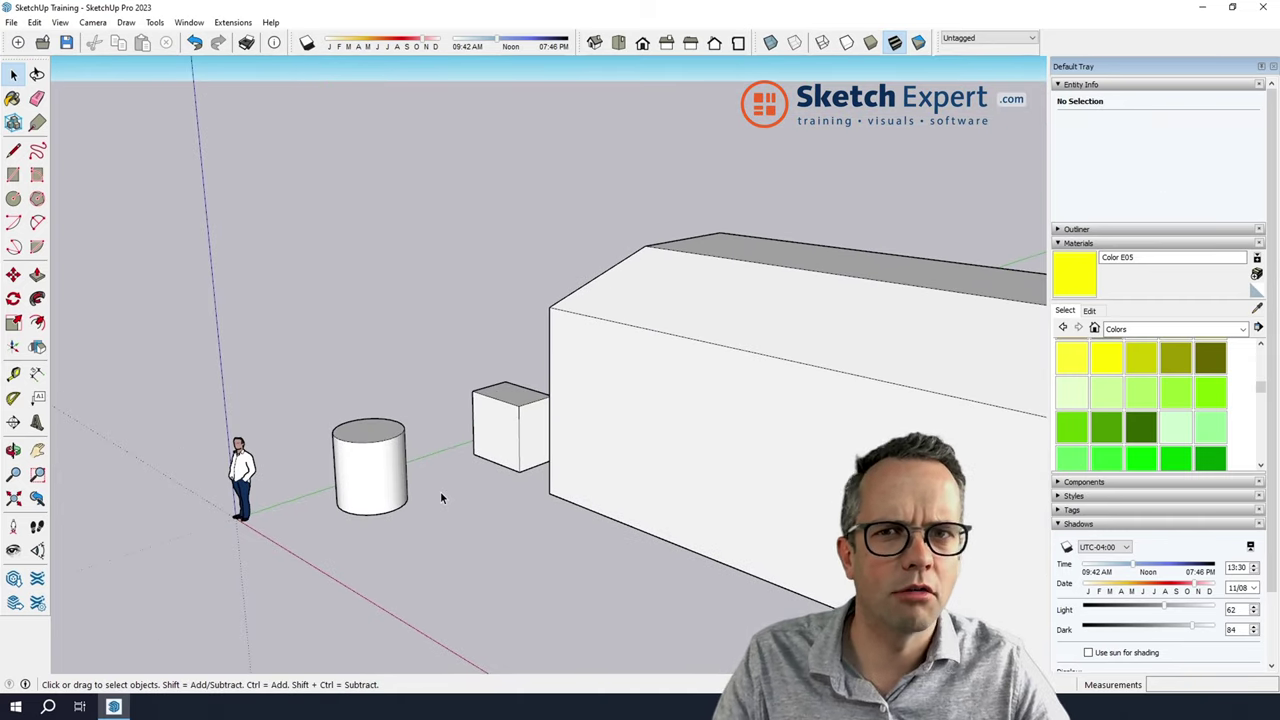
Dimension the house block's bottom edge corner to corner as 10000 mm, placed below the building
scroll(440, 491, "down", 2)
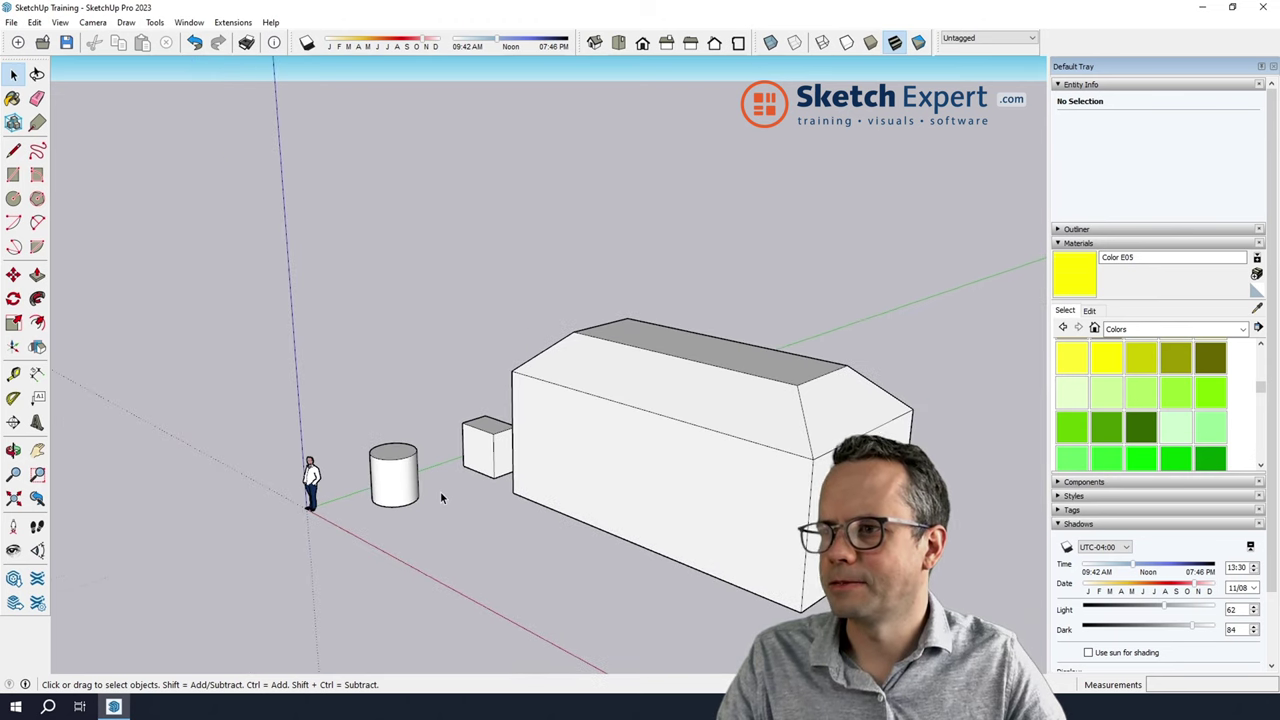
scroll(445, 495, "down", 2)
left_click(589, 492)
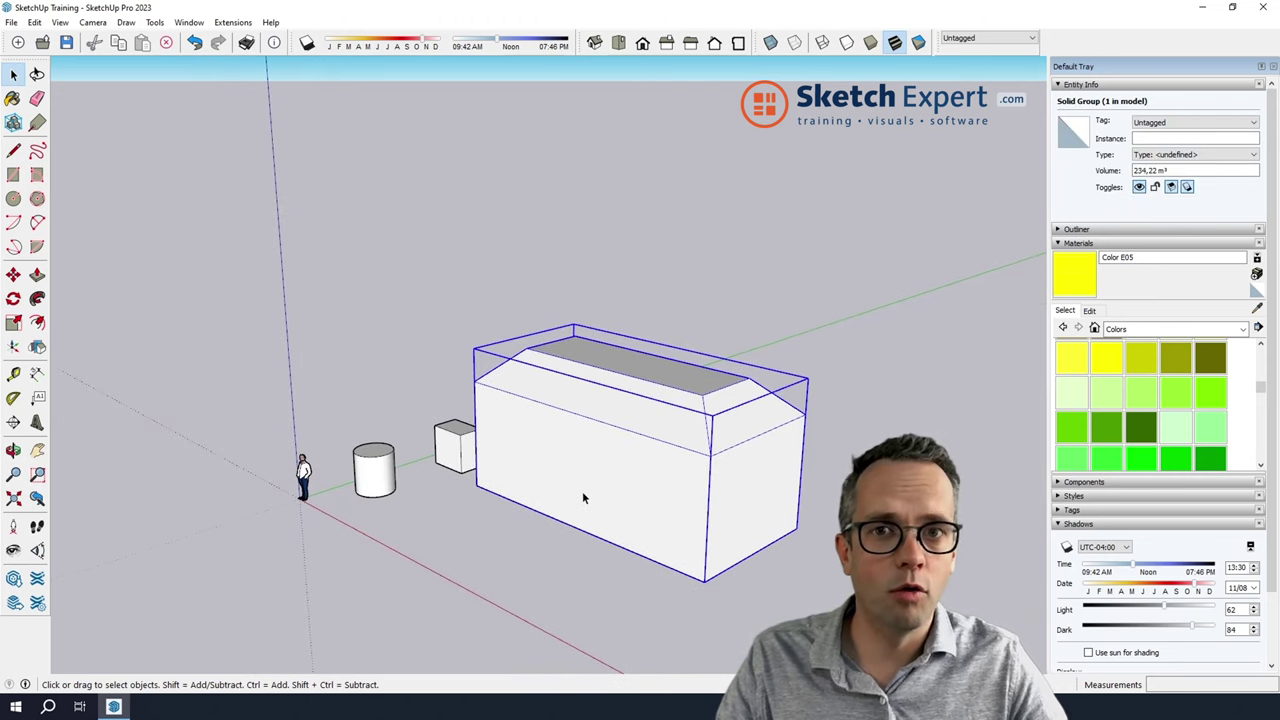
left_click(36, 374)
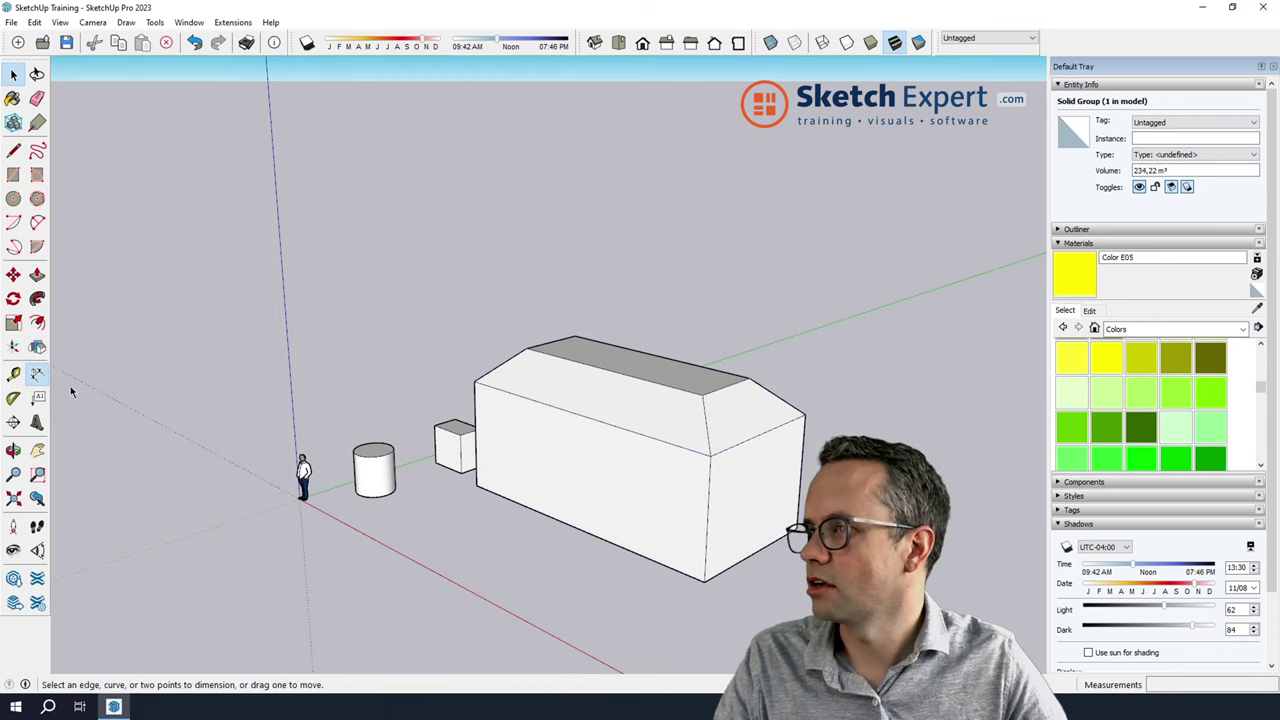
left_click(478, 489)
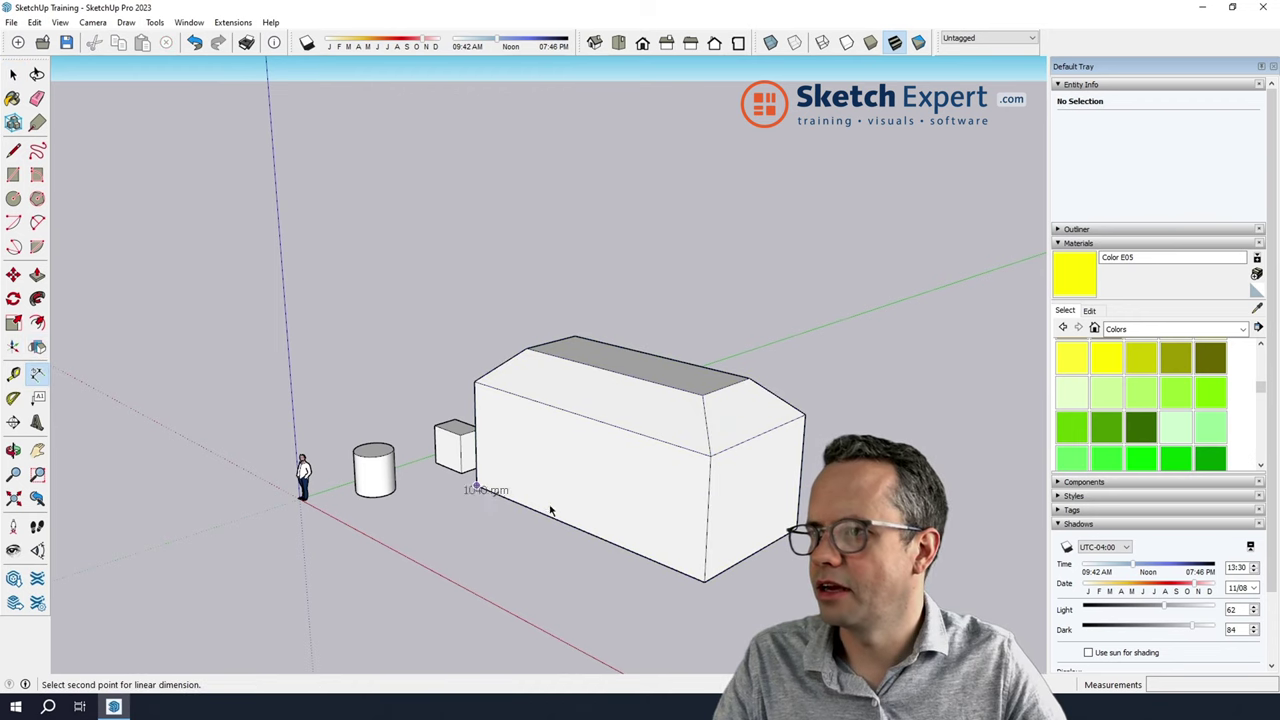
left_click(706, 585)
left_click(640, 613)
key("space")
middle_click_drag(463, 566, 630, 555)
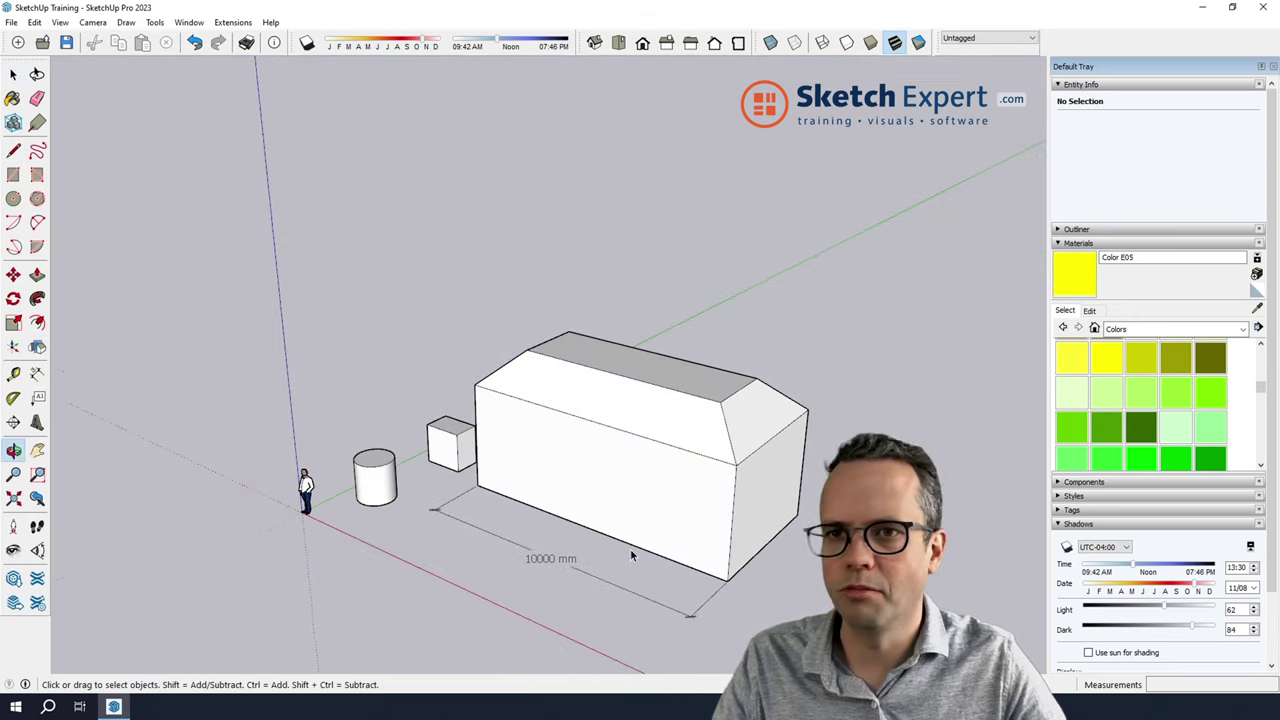
left_click(192, 23)
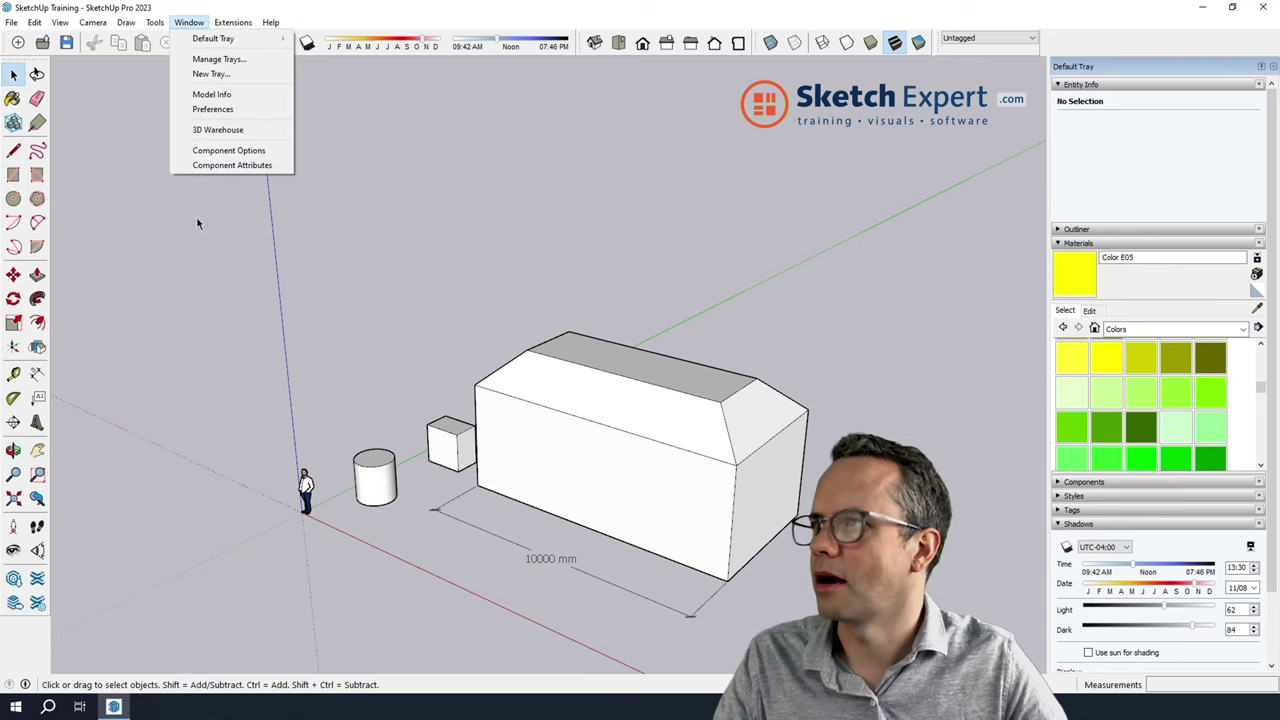
Set the model's length units to Meters so the dimension reads 10 m
left_click(238, 100)
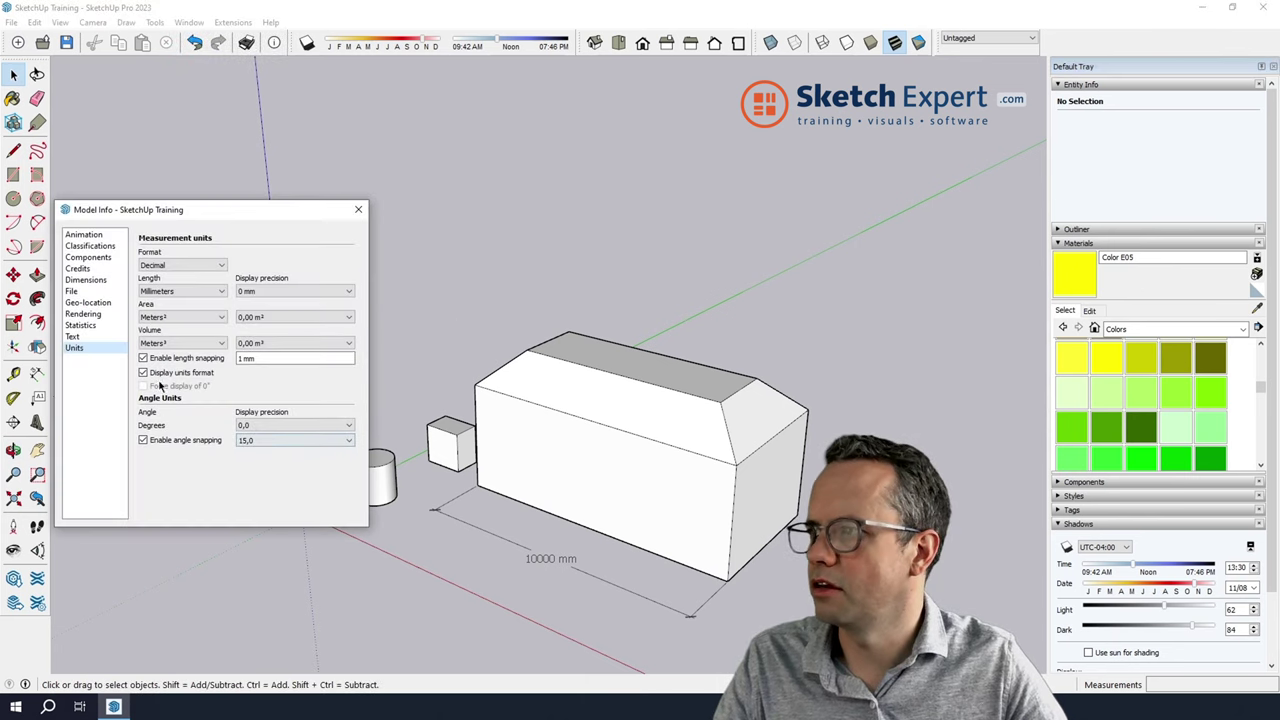
left_click(220, 291)
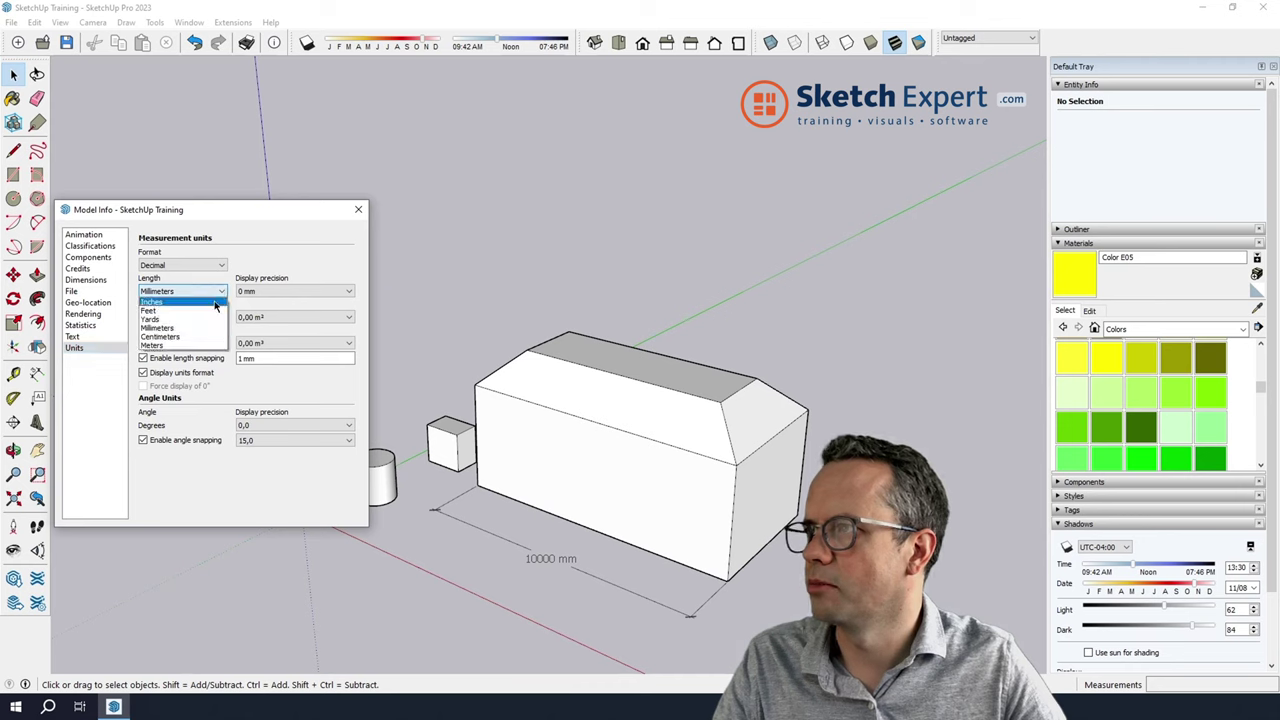
left_click(185, 345)
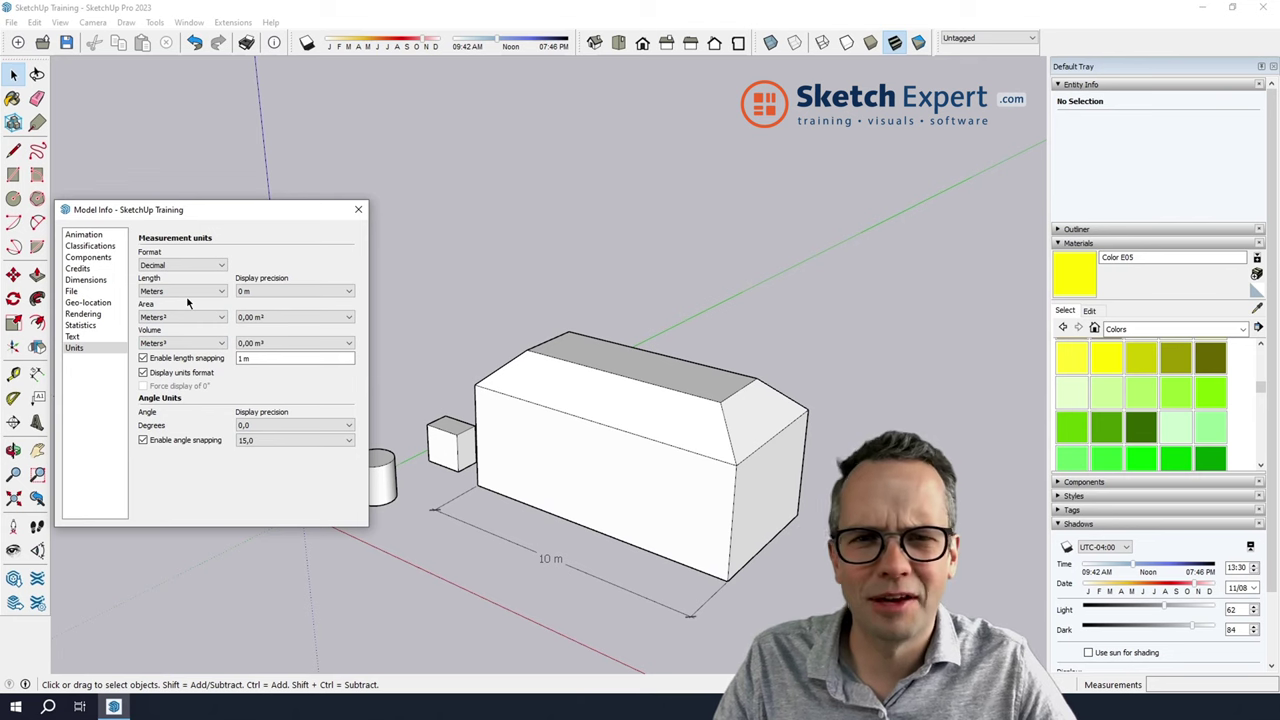
Start a line at the building's lower-left corner, then cancel it
left_click(700, 592)
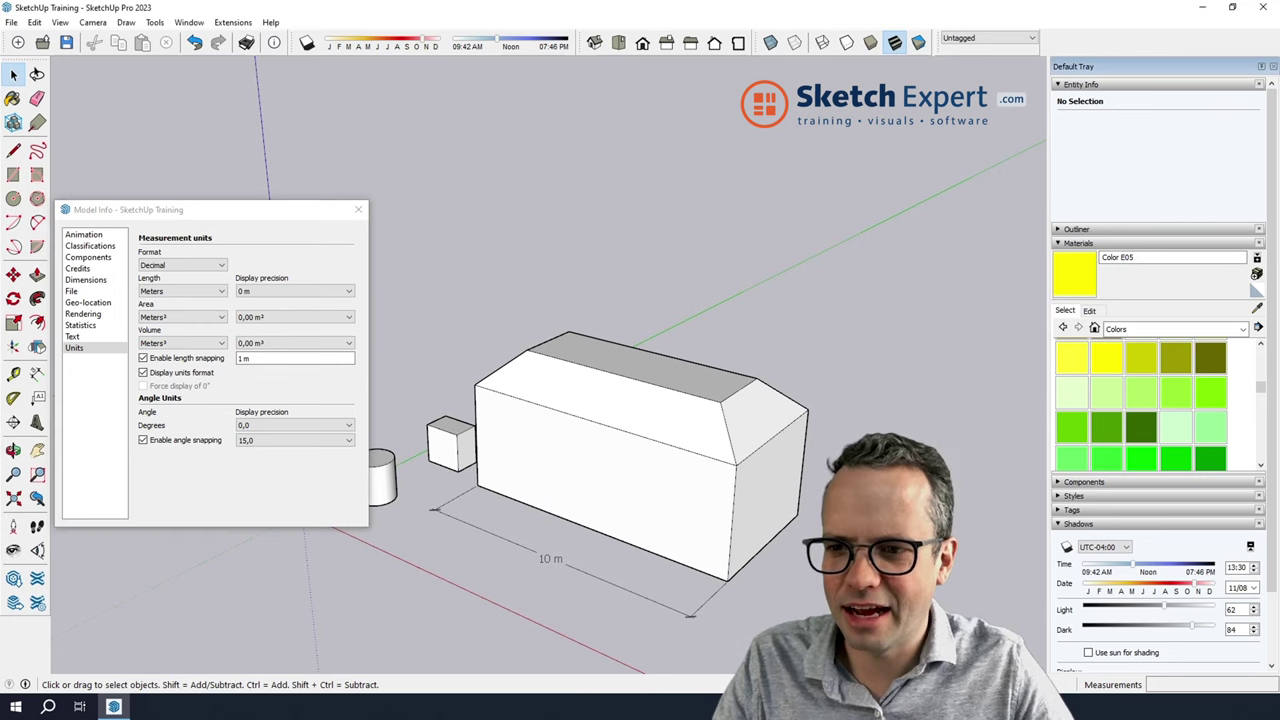
key("l")
left_click(477, 486)
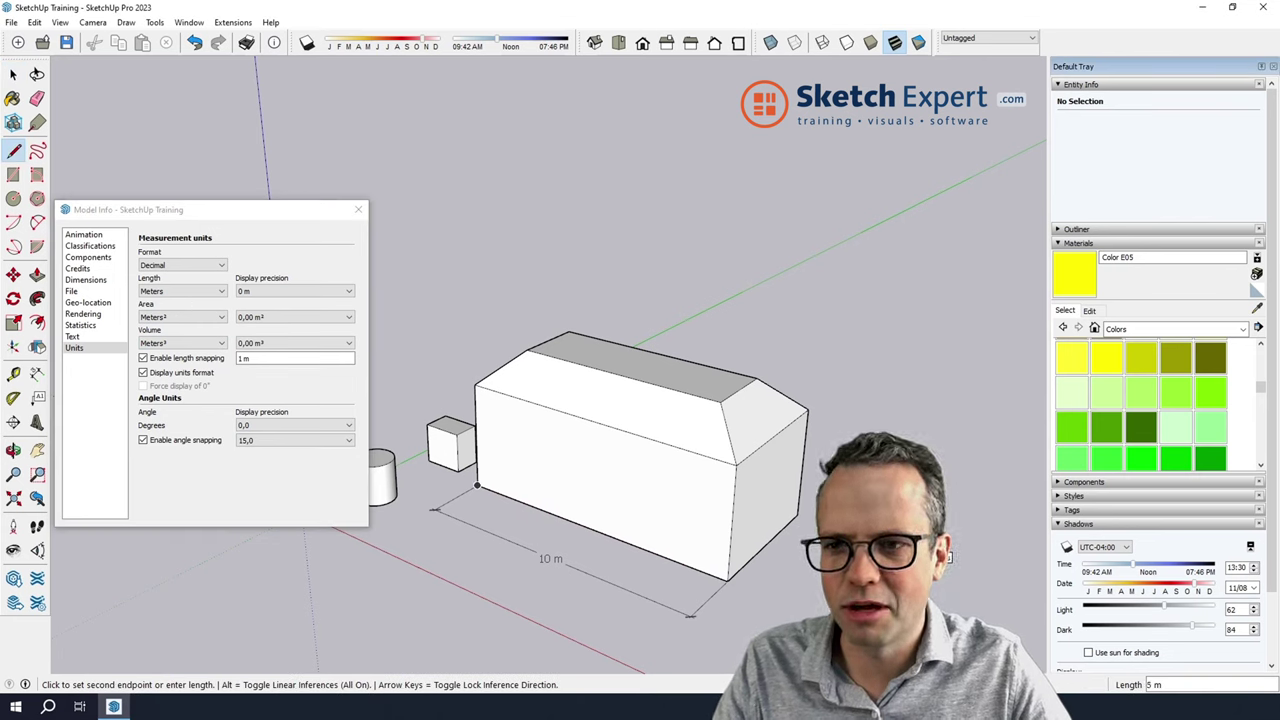
key("Escape")
Switch length units back to Millimeters so the dimension reads 10000 mm, and close Model Info
left_click(210, 292)
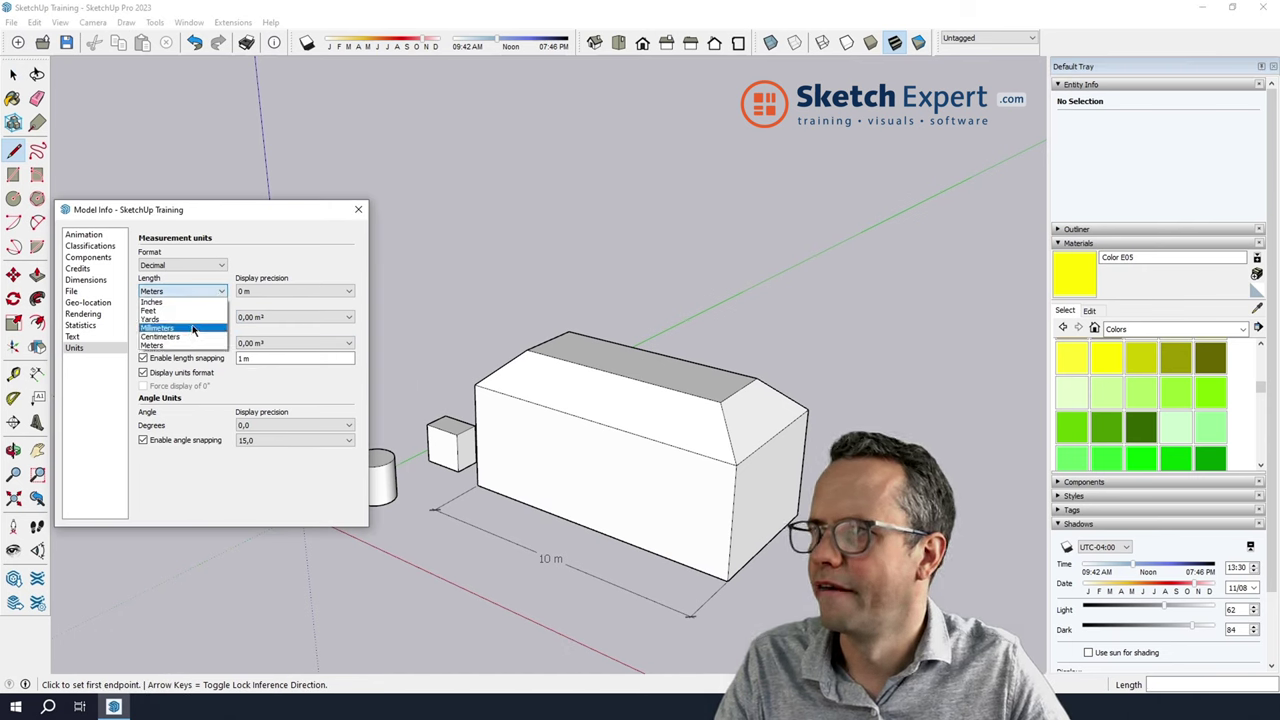
left_click(165, 328)
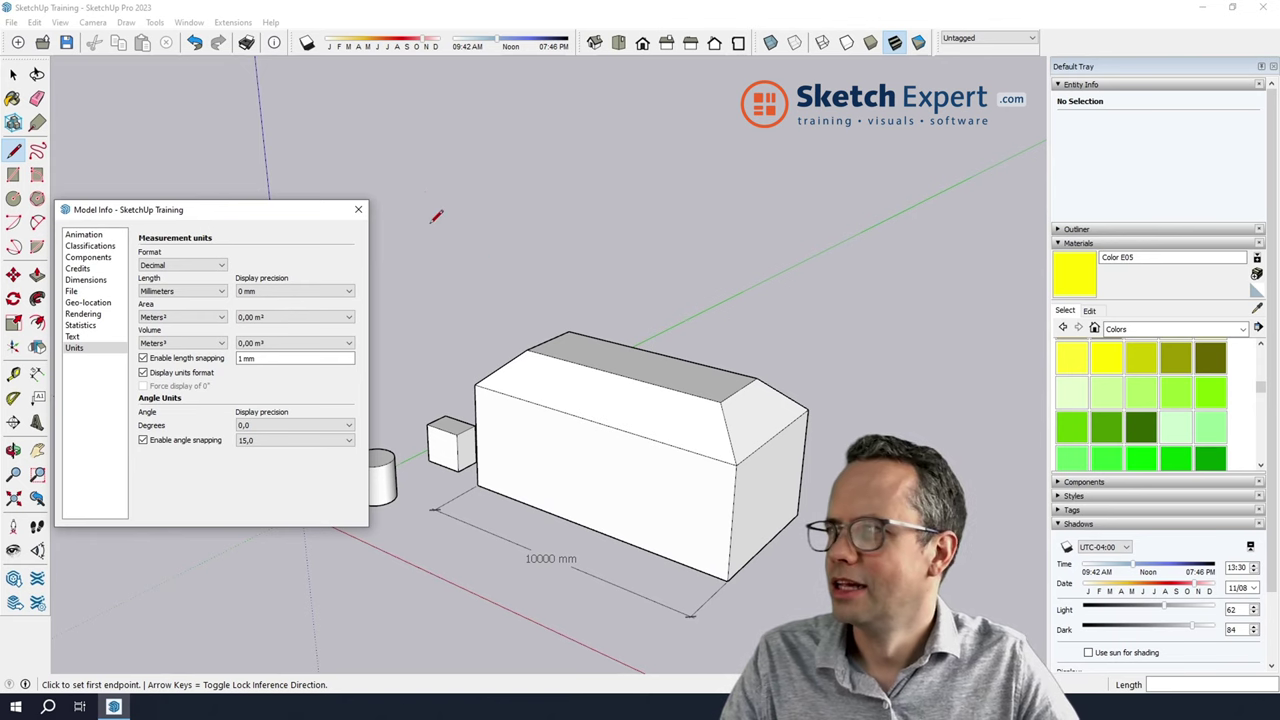
left_click(358, 209)
mouse_move(615, 305)
middle_mouse_down()
mouse_move(640, 298)
mouse_move(720, 505)
middle_mouse_up()
key("space")
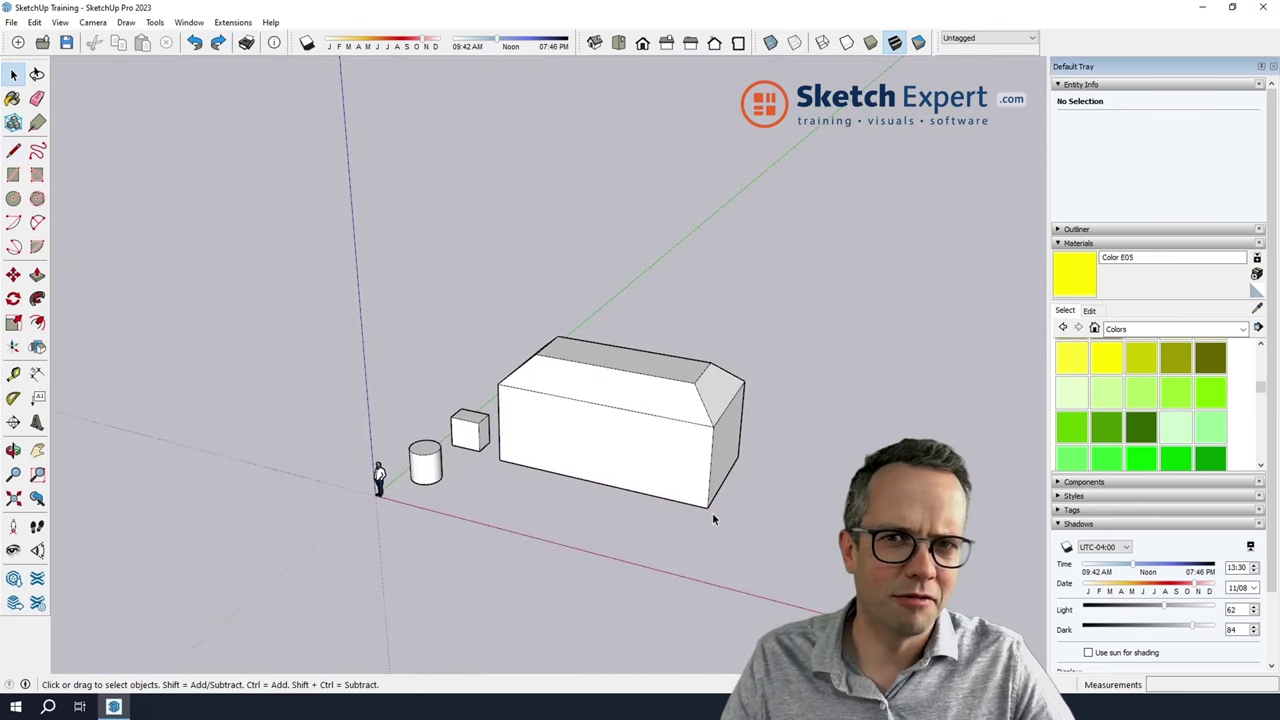